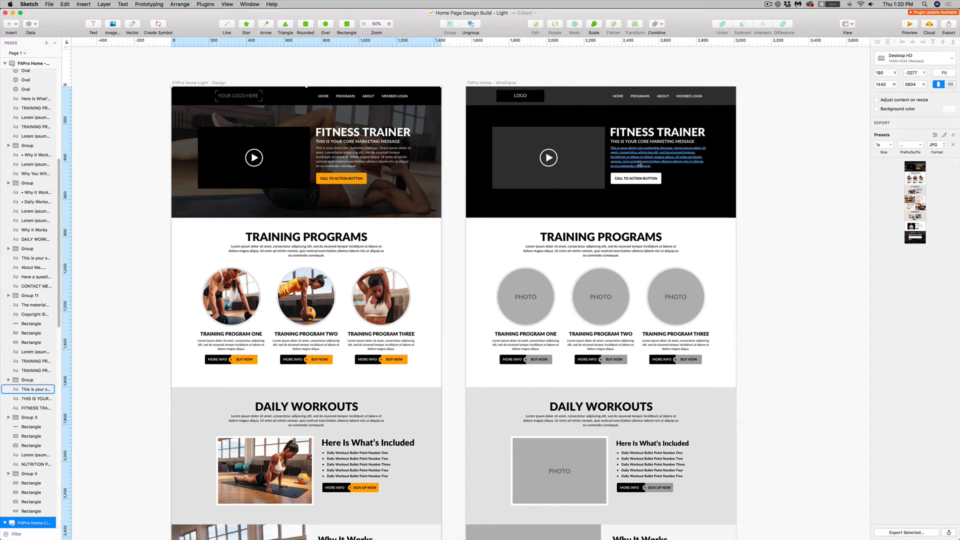
Fill the wireframe artboard's header bar with black 000000, sampled from the header of the design artboard
click(759, 193)
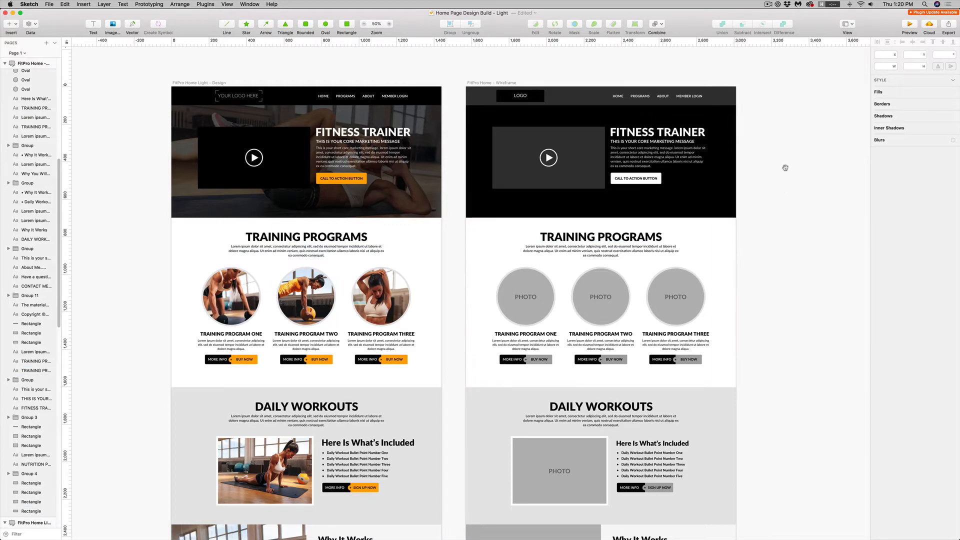
scroll(550, 102, up, 3)
click(559, 140)
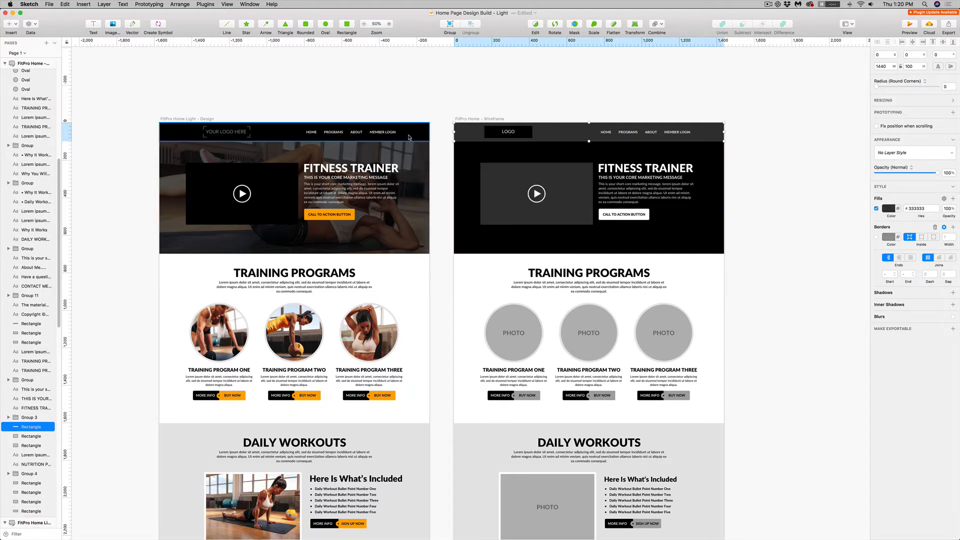
click(886, 210)
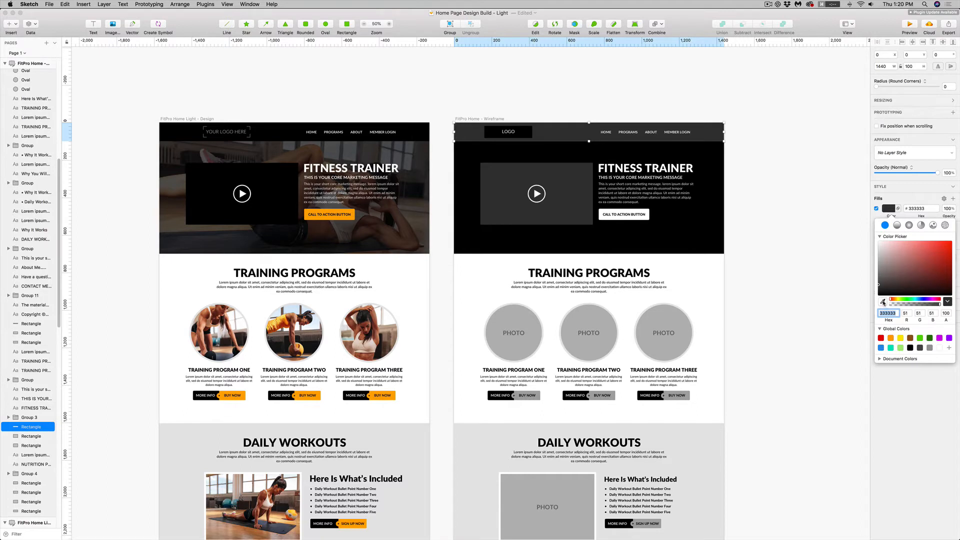
click(883, 302)
click(413, 134)
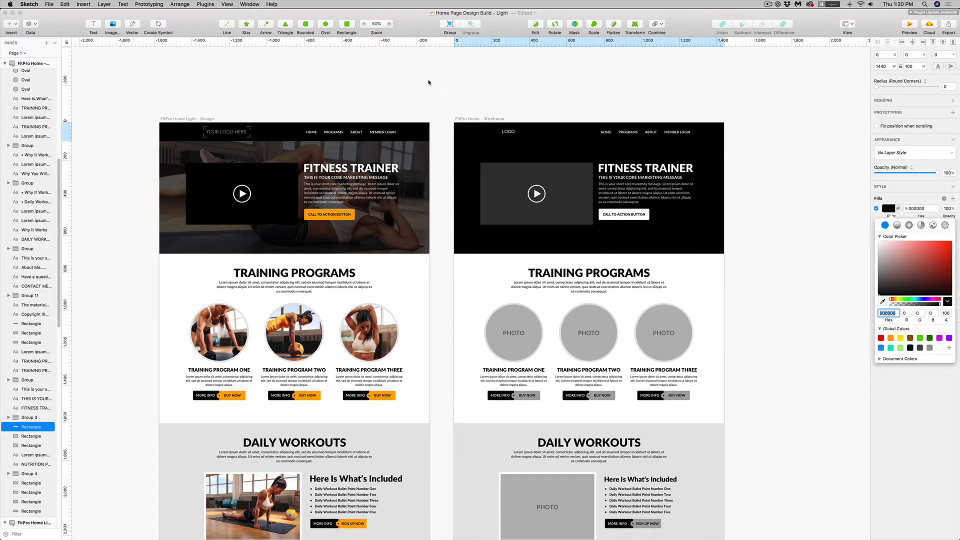
click(428, 82)
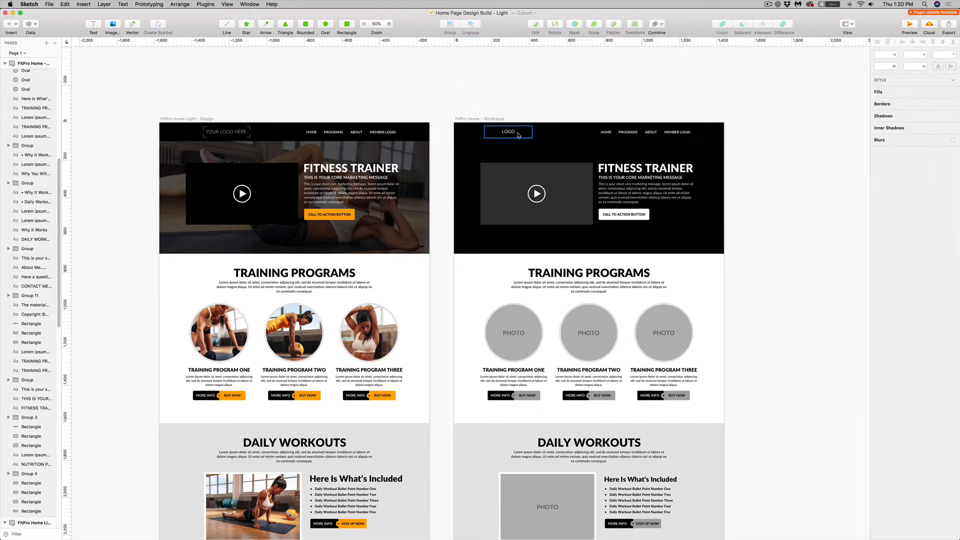
Replace the LOGO placeholder in the wireframe header with a copy of the design artboard's "YOUR LOGO HERE" logo
click(518, 135)
key(BackSpace)
click(532, 123)
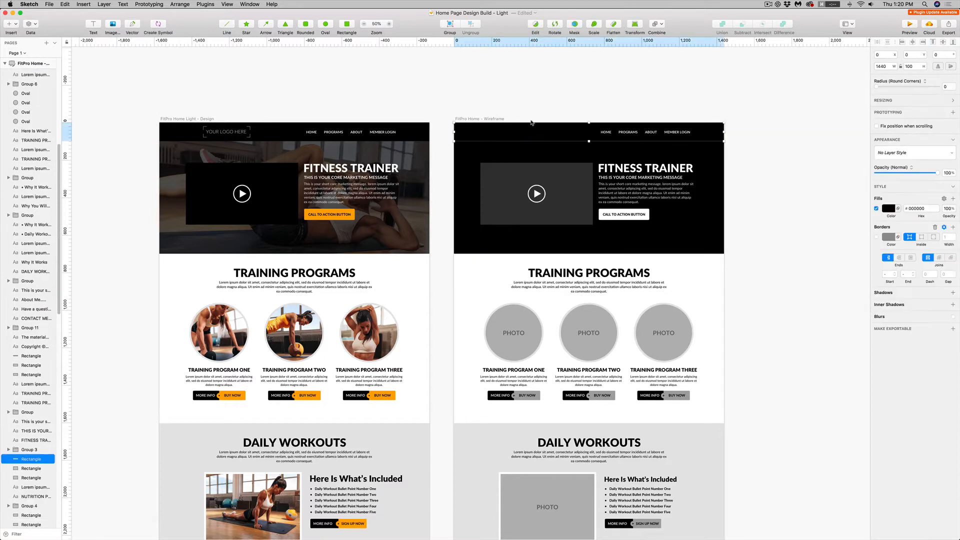
click(241, 134)
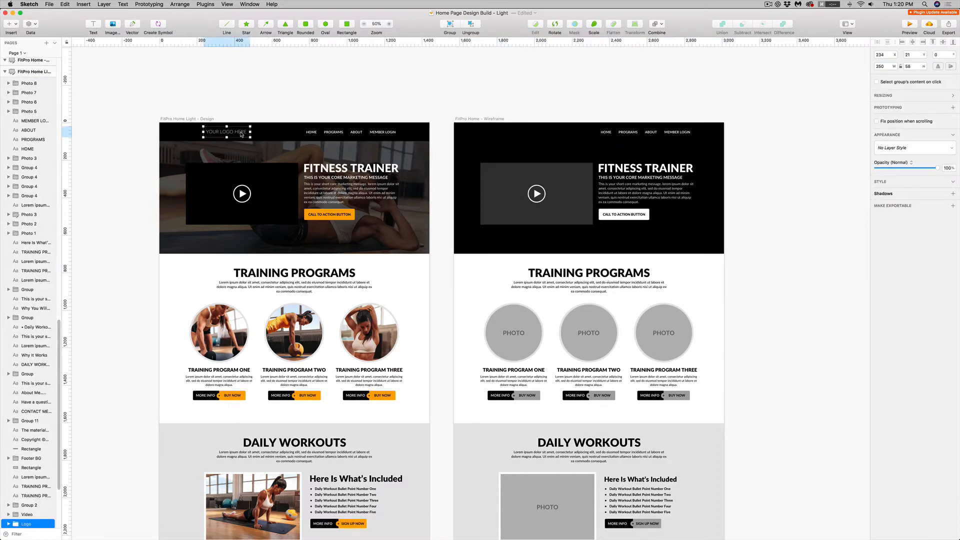
click(483, 133)
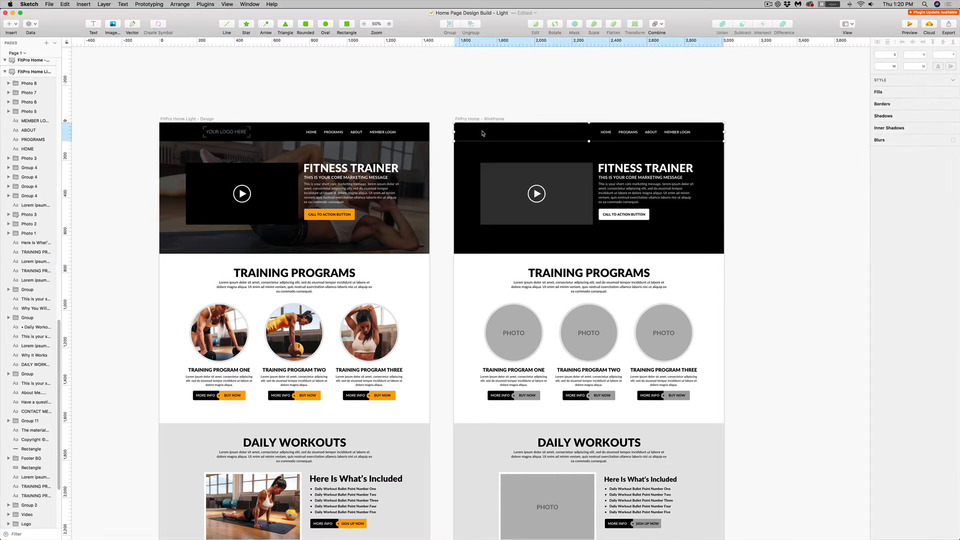
key(super+v)
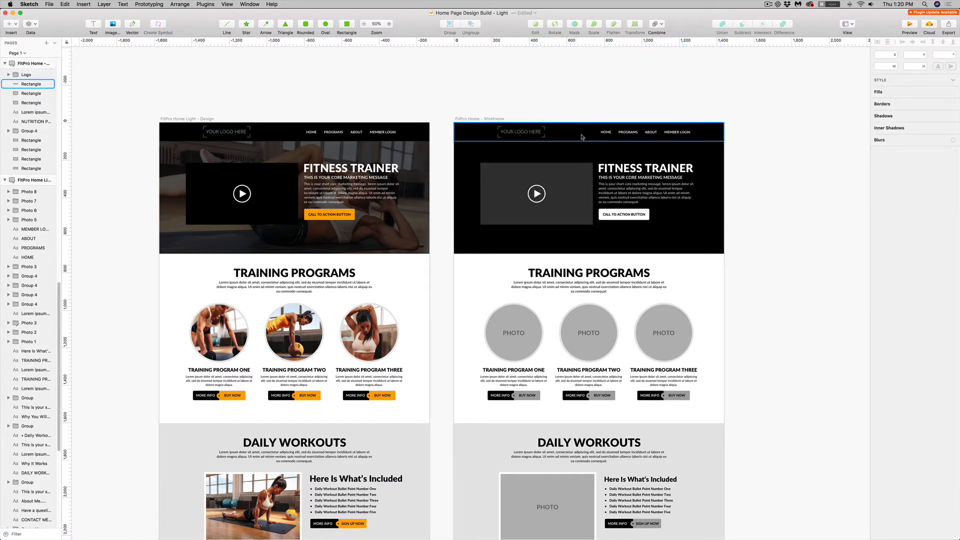
click(577, 91)
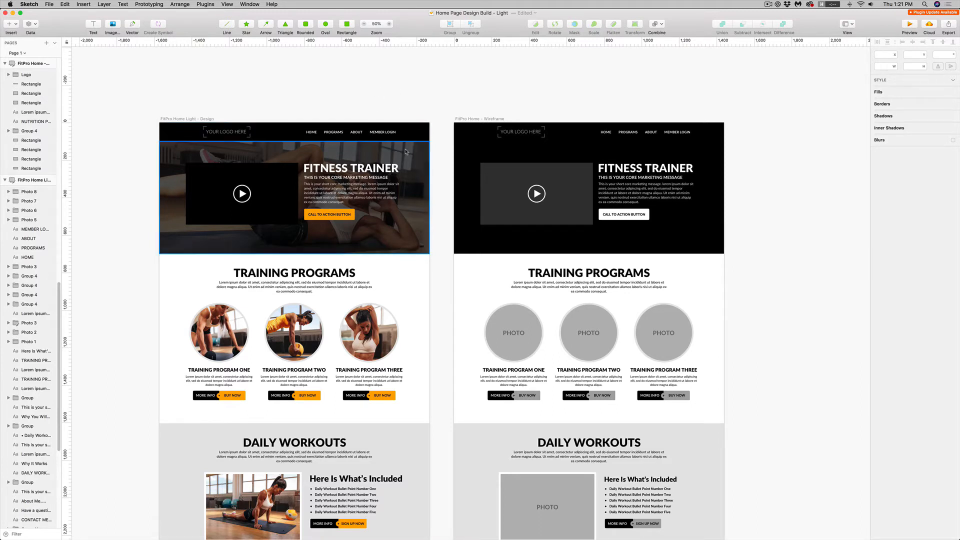
click(409, 156)
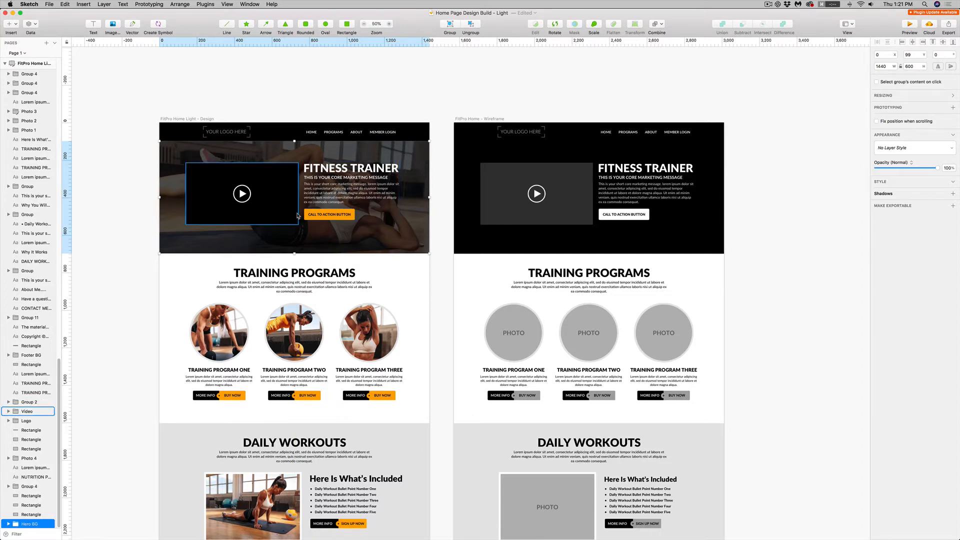
click(497, 80)
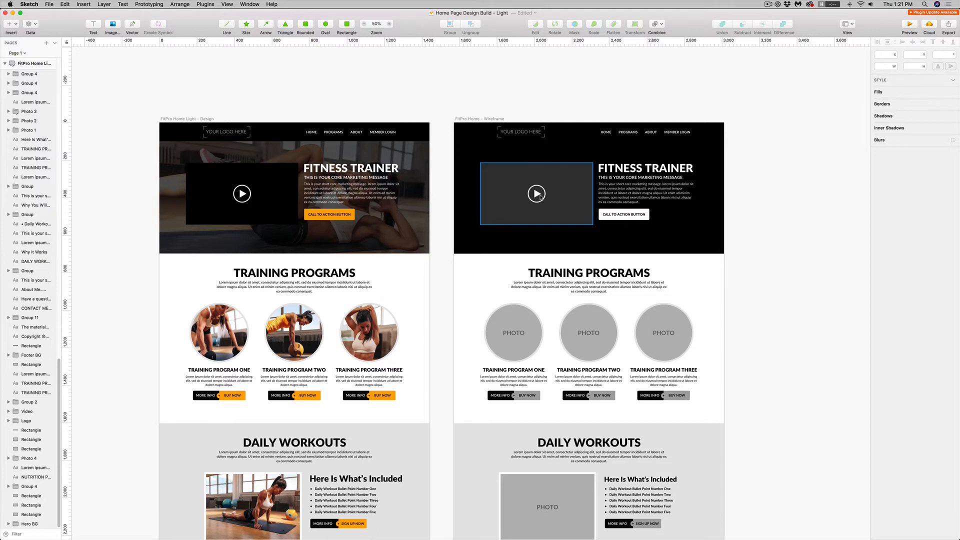
click(540, 208)
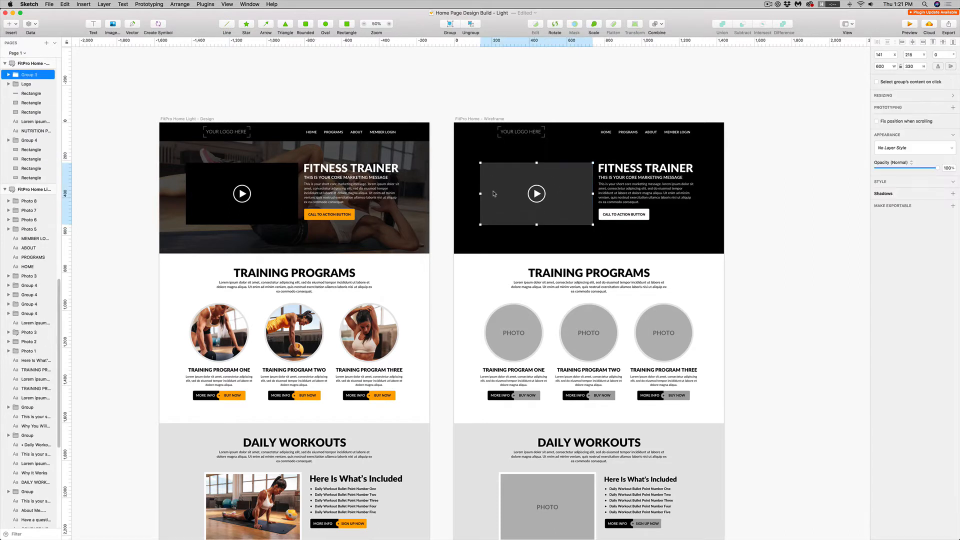
click(463, 91)
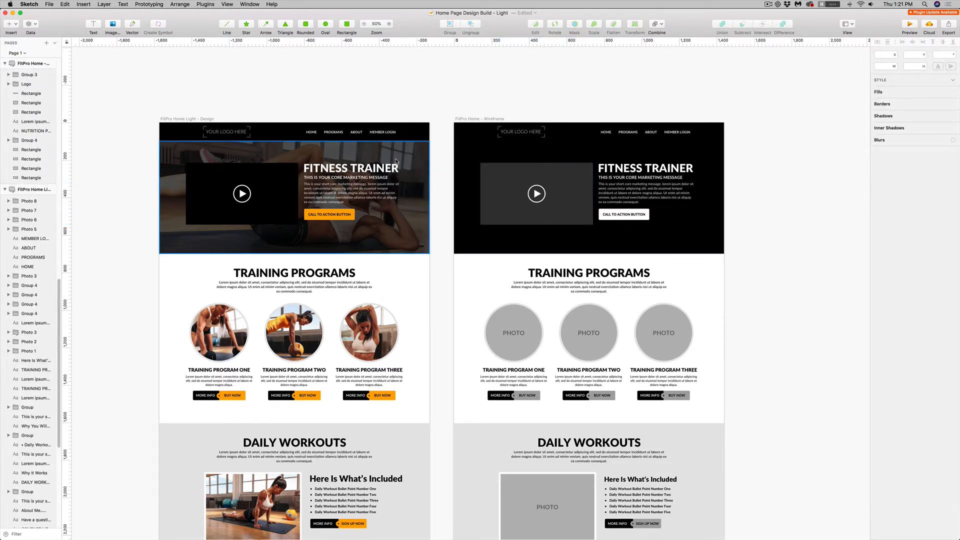
Insert the photo of the woman lying on the gym floor from the Images folder as the wireframe's hero background, sized 1440 × 960
click(492, 159)
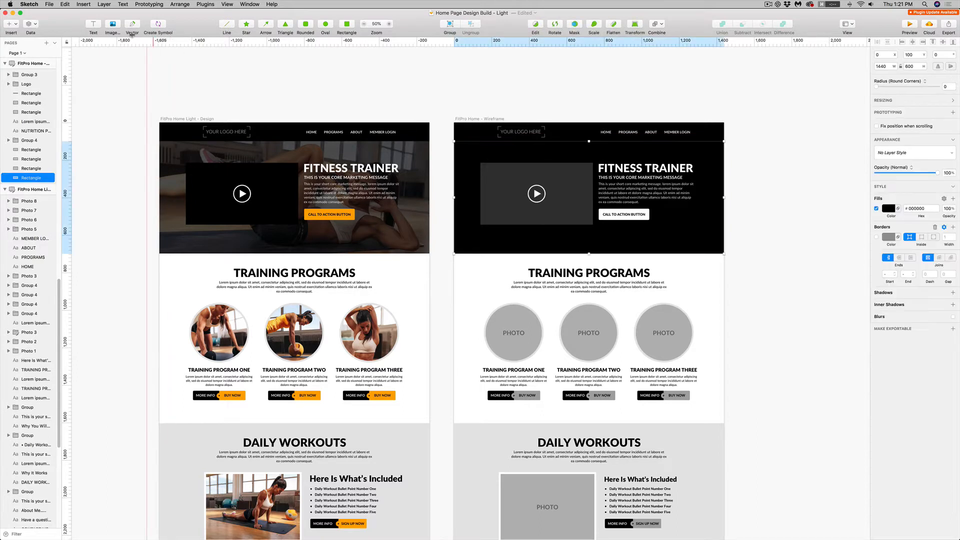
click(111, 25)
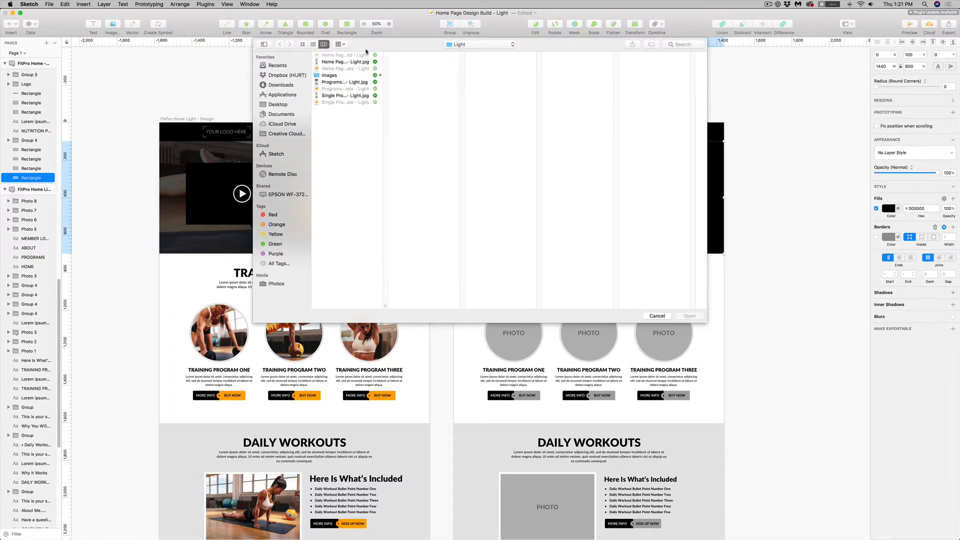
click(345, 75)
click(400, 55)
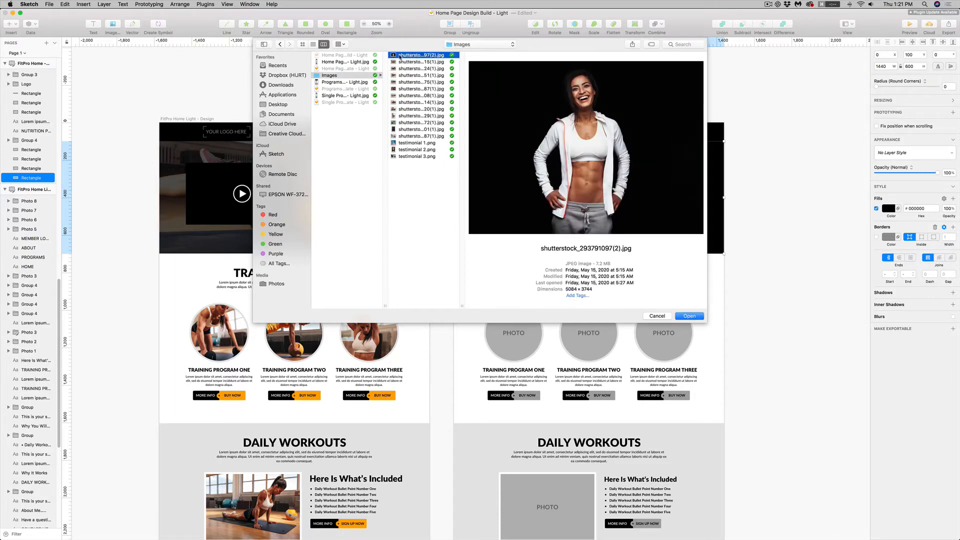
key(Down)
key(Down)
click(689, 316)
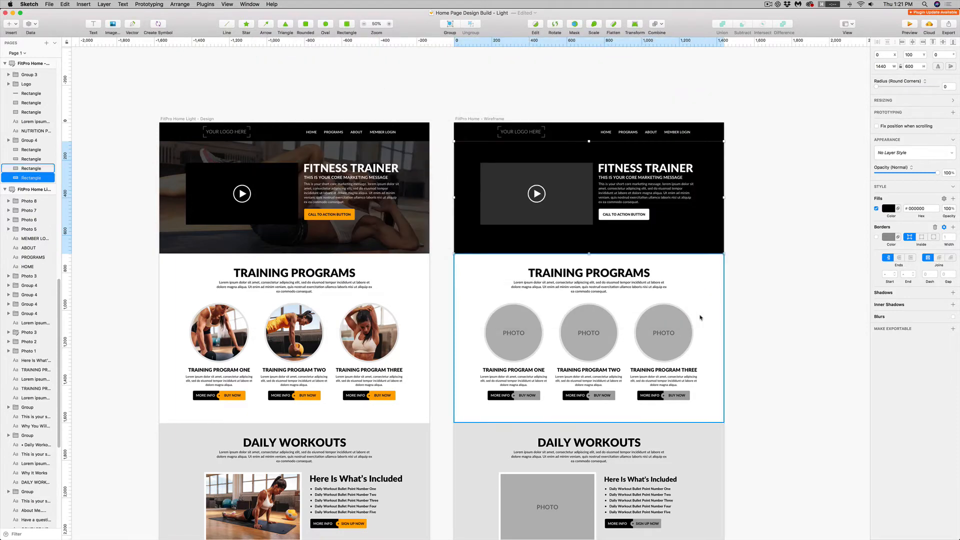
drag(639, 205, 690, 204)
drag(433, 140, 471, 161)
drag(837, 149, 700, 145)
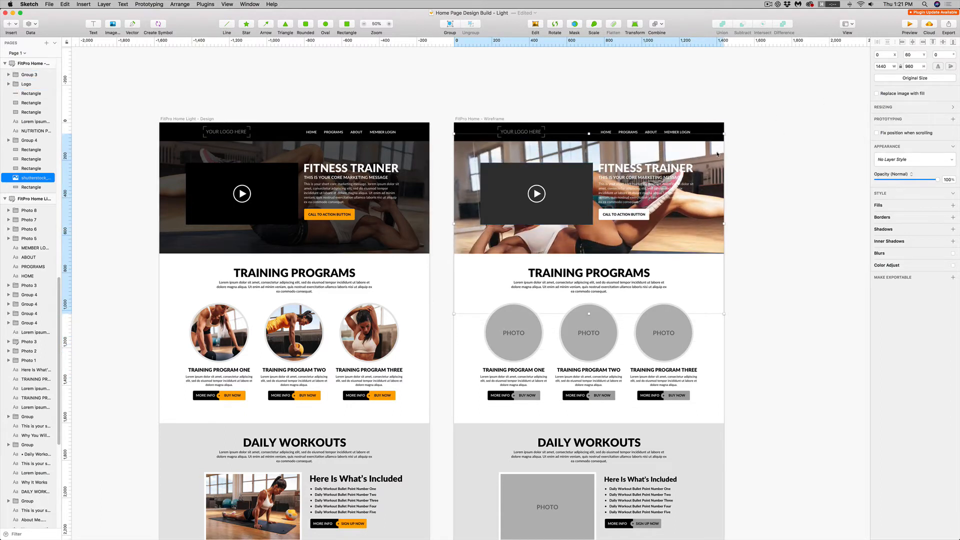
Flip the hero photo horizontally and move it up to about Y -37
click(938, 67)
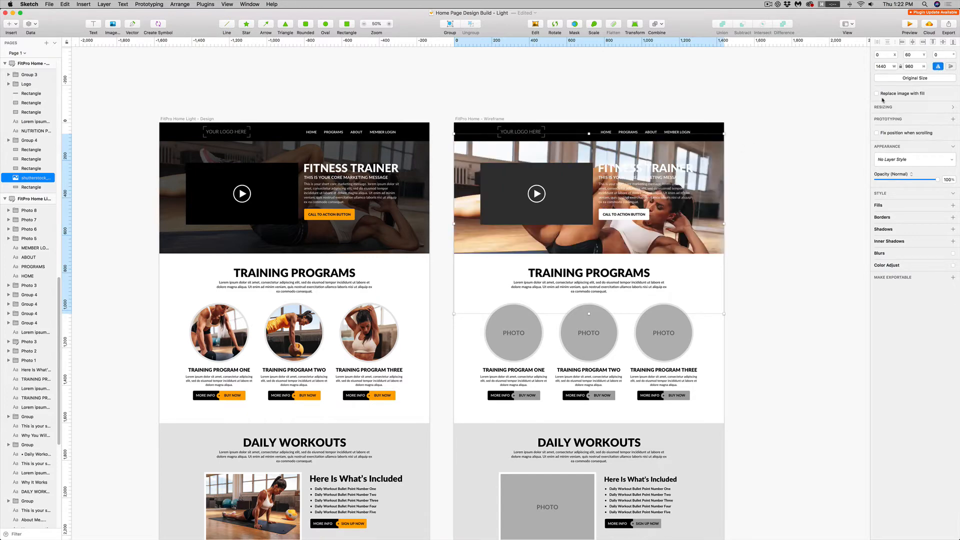
drag(715, 189, 714, 170)
click(771, 176)
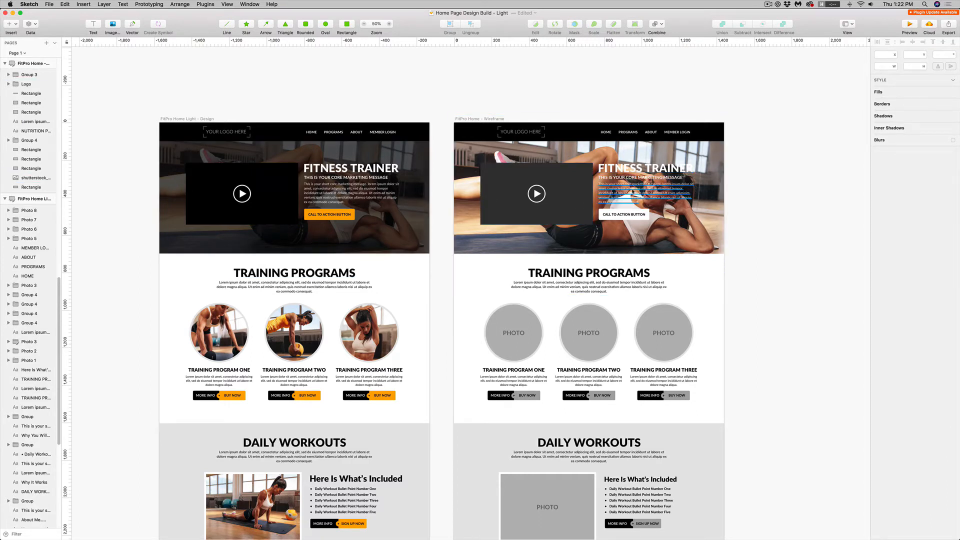
Draw a rectangle of about 1440 × 599 covering the wireframe's hero photo and turn off its border
click(477, 183)
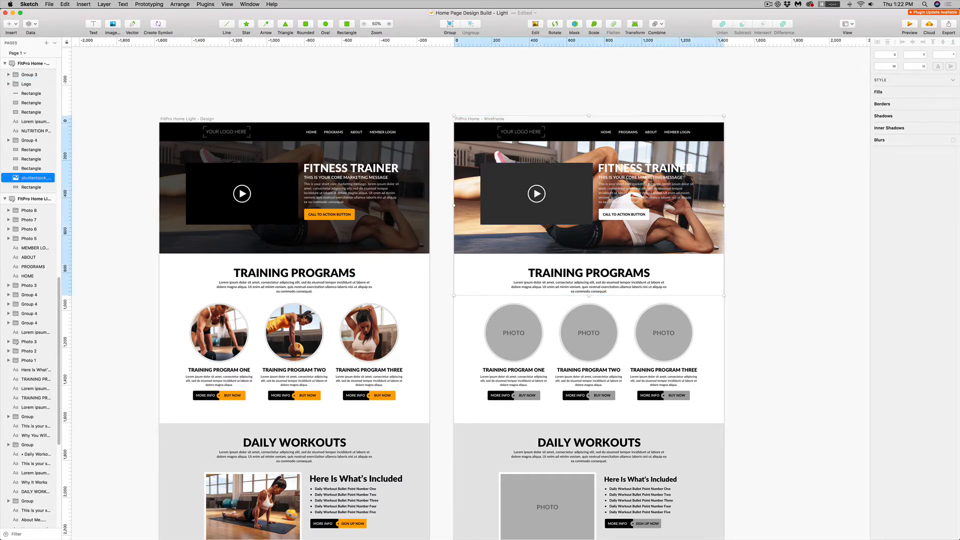
click(346, 26)
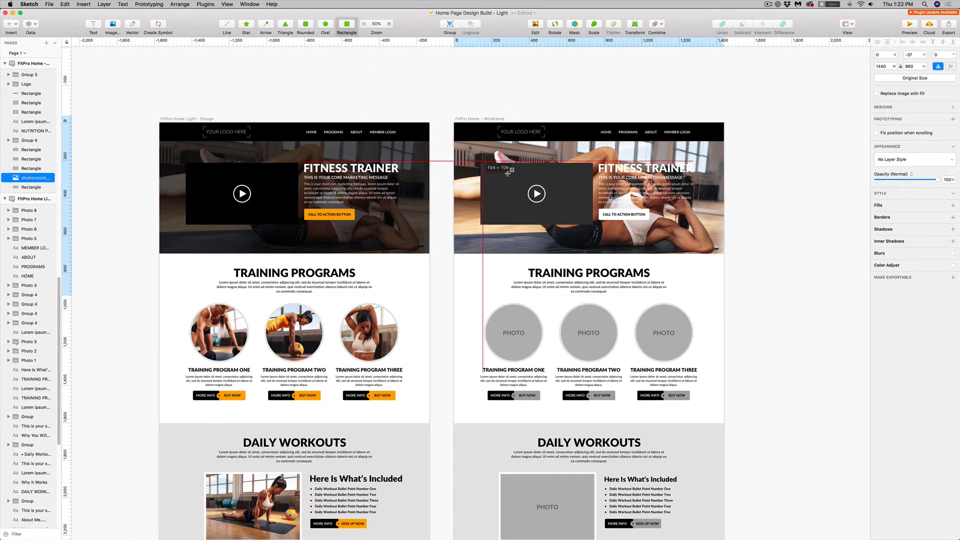
drag(729, 250, 454, 142)
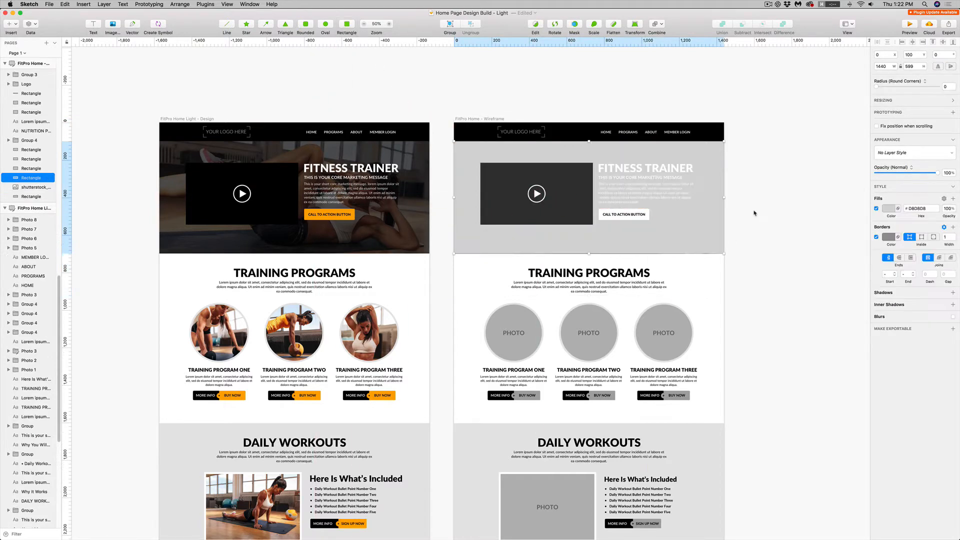
click(876, 237)
Fill the rectangle over the hero photo with black 000000 and lower its opacity to 65%
click(888, 208)
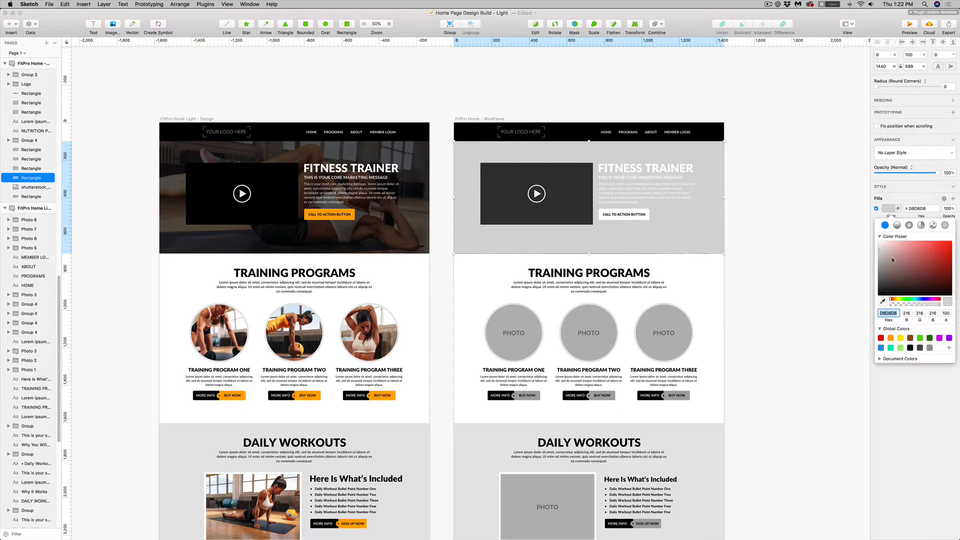
drag(887, 278, 873, 313)
click(716, 237)
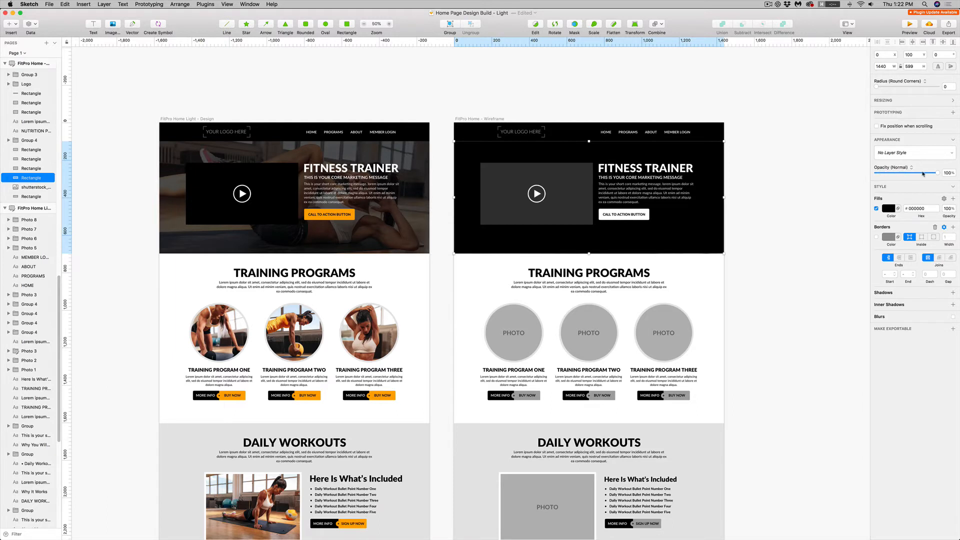
drag(938, 174, 919, 175)
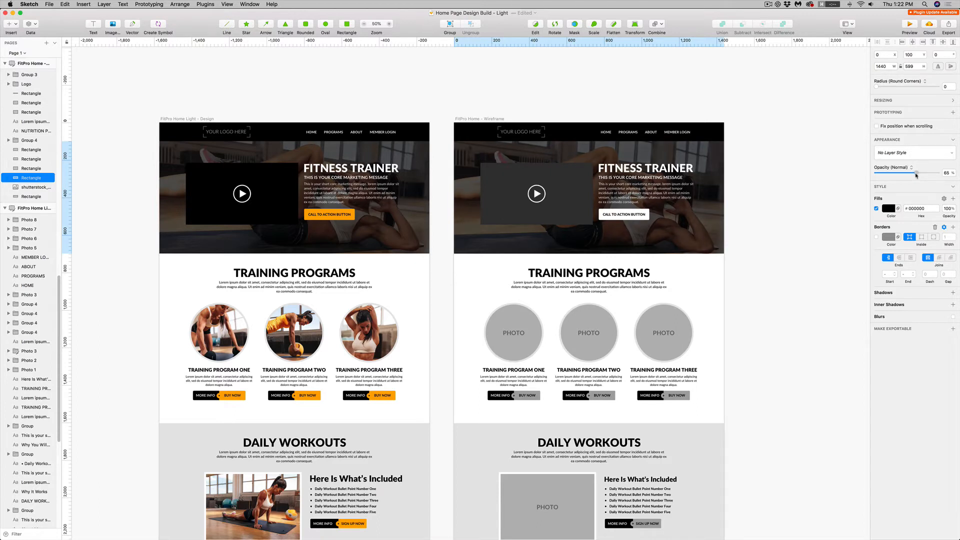
click(792, 141)
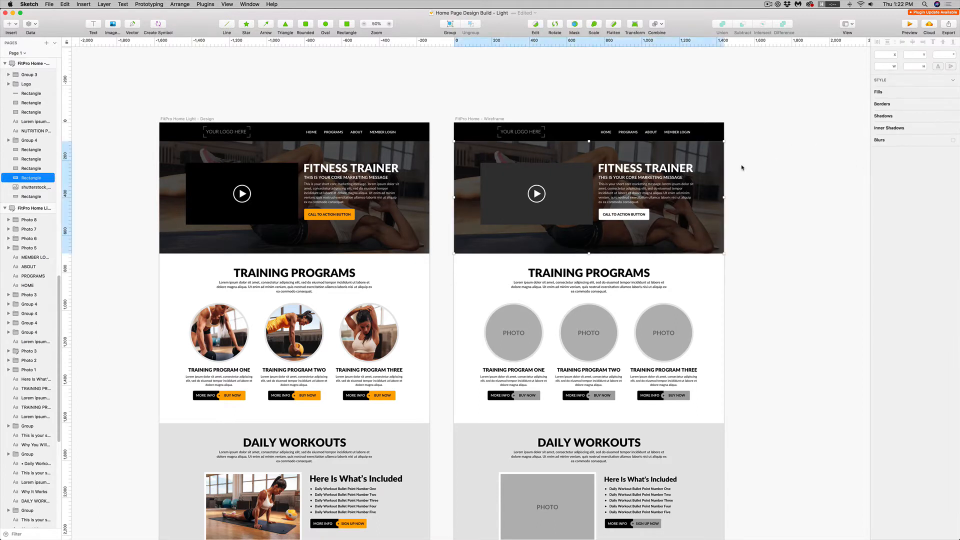
Make the video placeholder in the wireframe's hero section black, matching the design artboard's video box
click(705, 173)
click(705, 174)
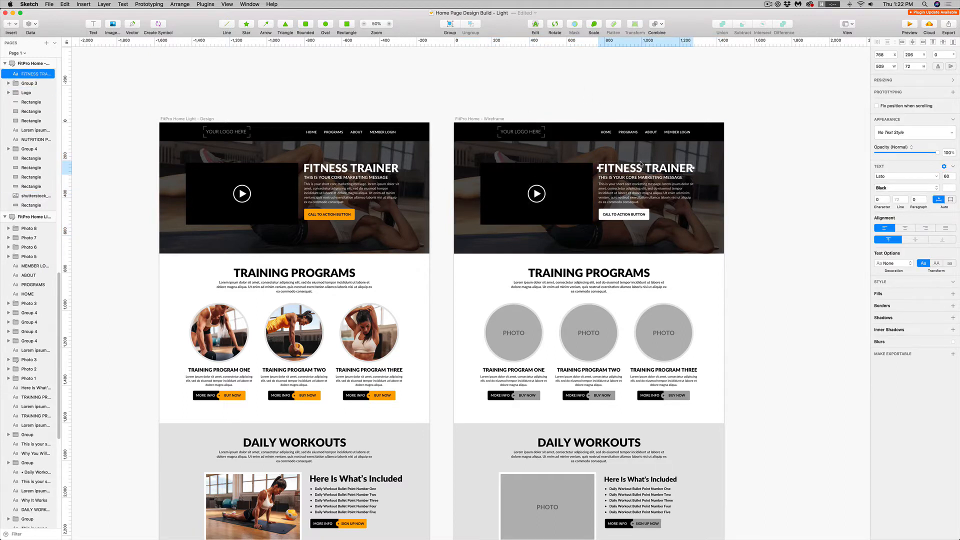
key(super+v)
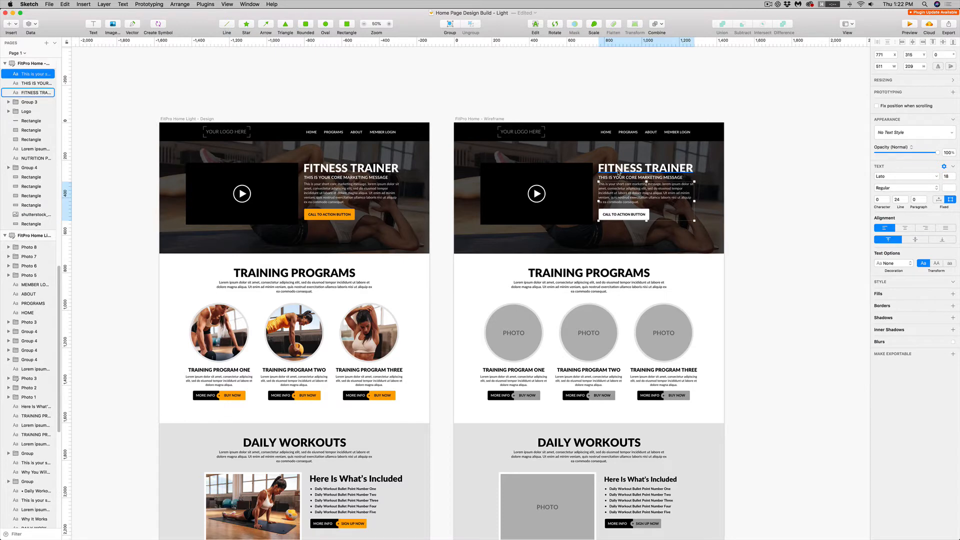
click(598, 71)
click(623, 169)
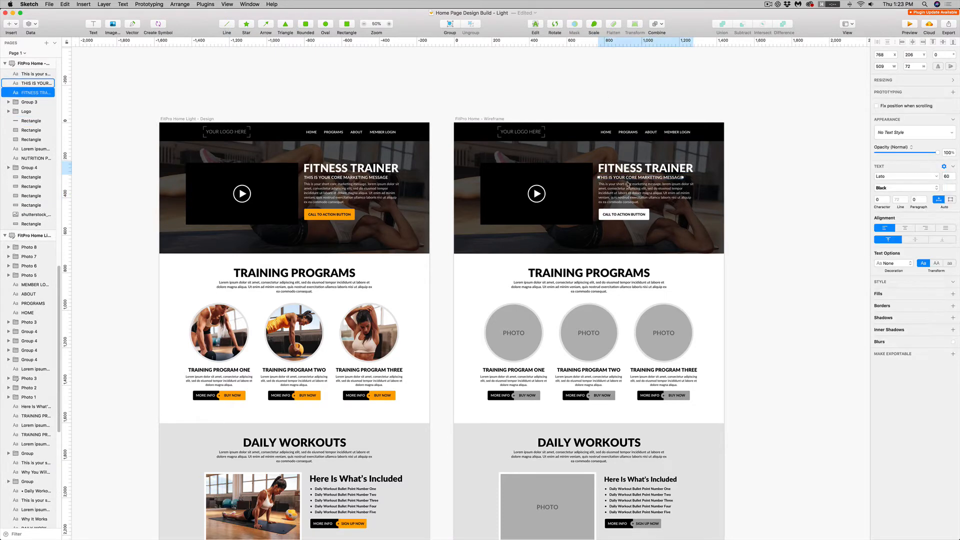
click(628, 184)
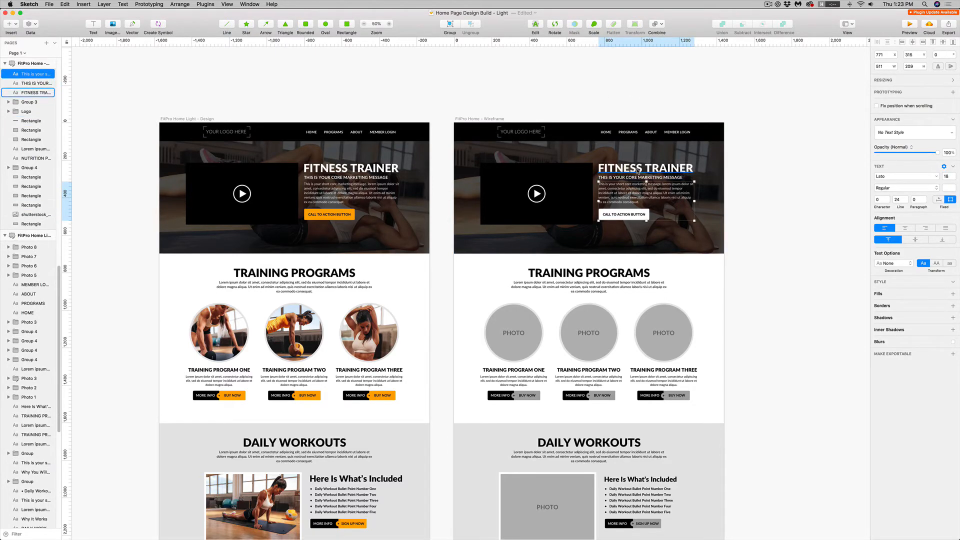
click(624, 101)
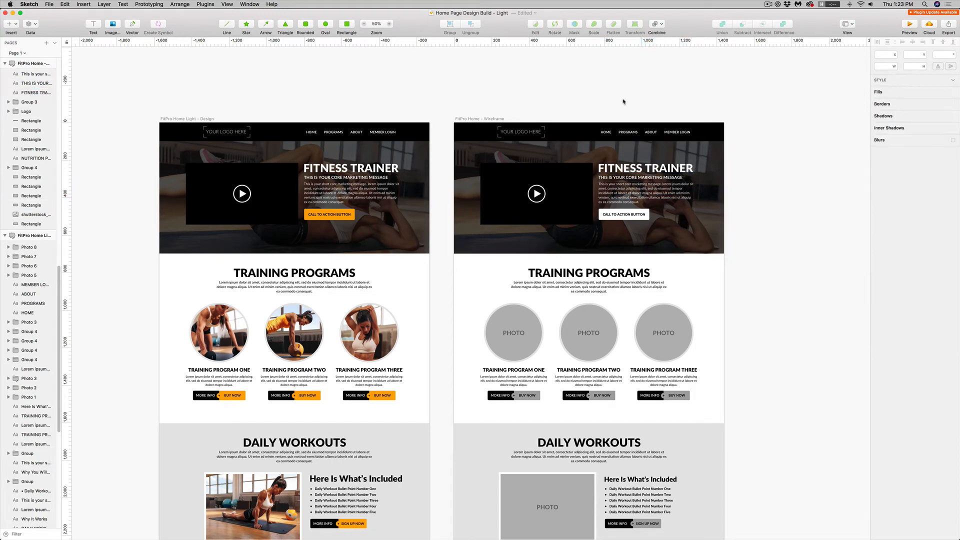
Fill the wireframe's hero call-to-action button with the orange sampled from the design artboard's matching button
double_click(609, 212)
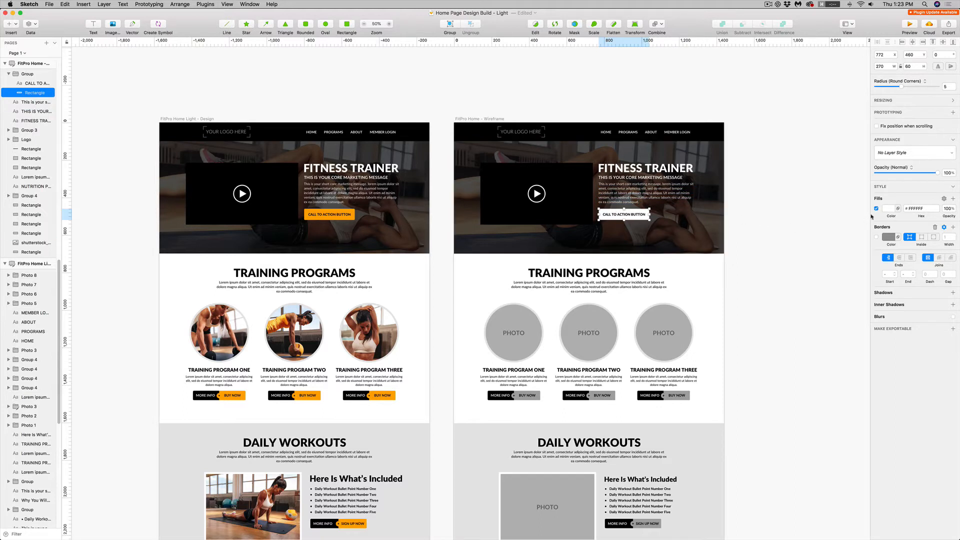
click(889, 208)
click(882, 301)
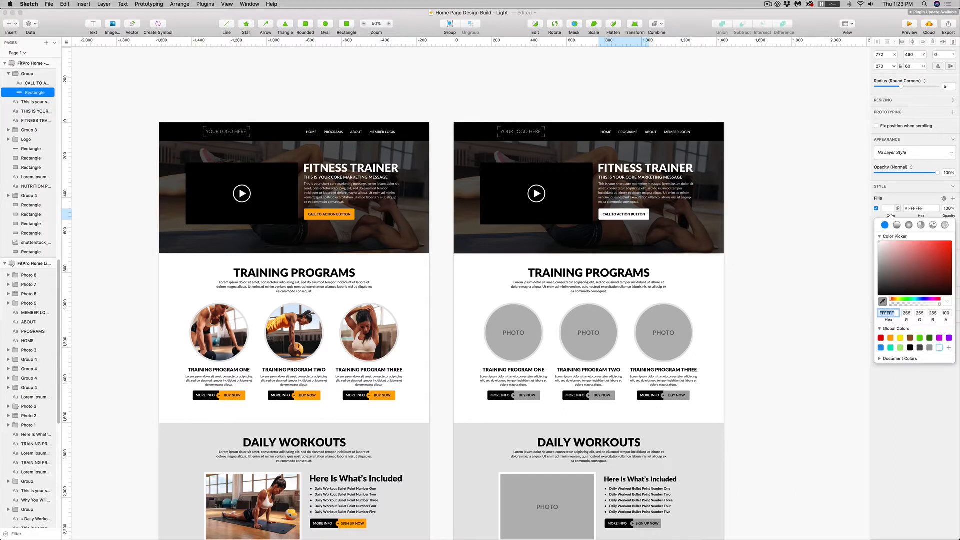
click(352, 210)
click(523, 77)
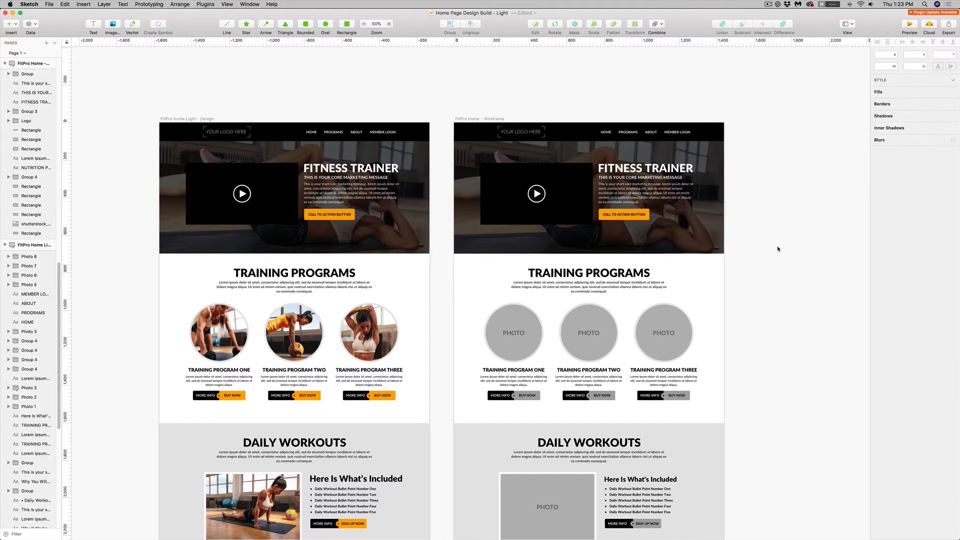
Delete the PHOTO labels from the three training program circles in the wireframe
scroll(749, 314, down, 5)
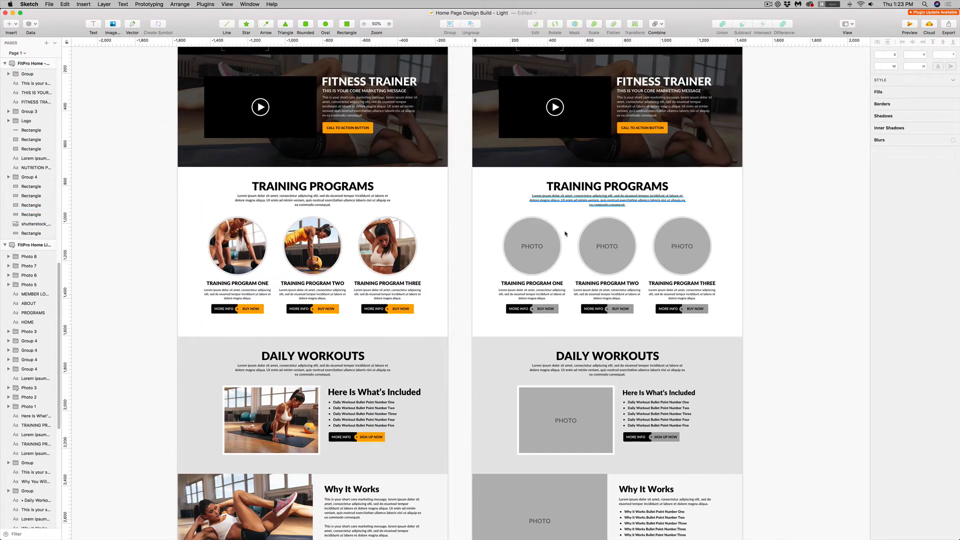
click(503, 186)
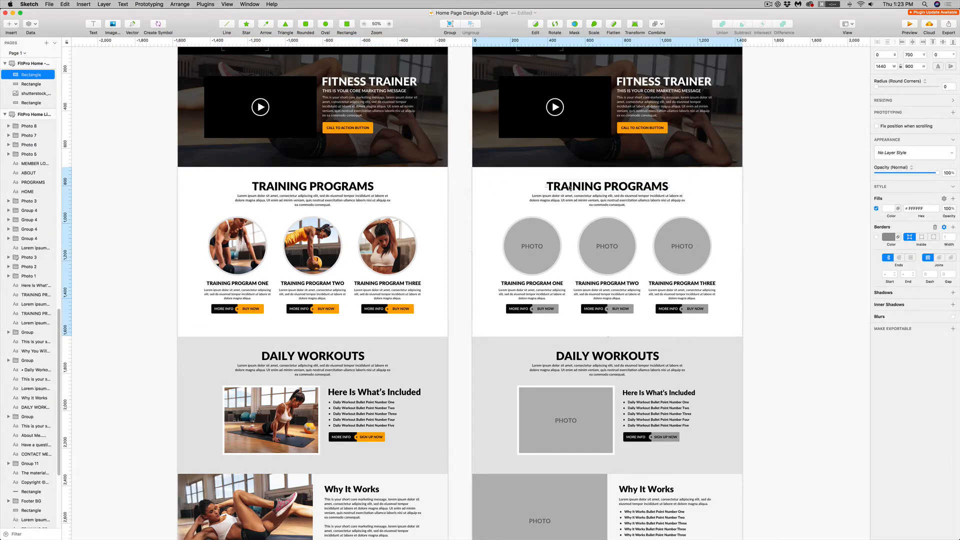
click(592, 187)
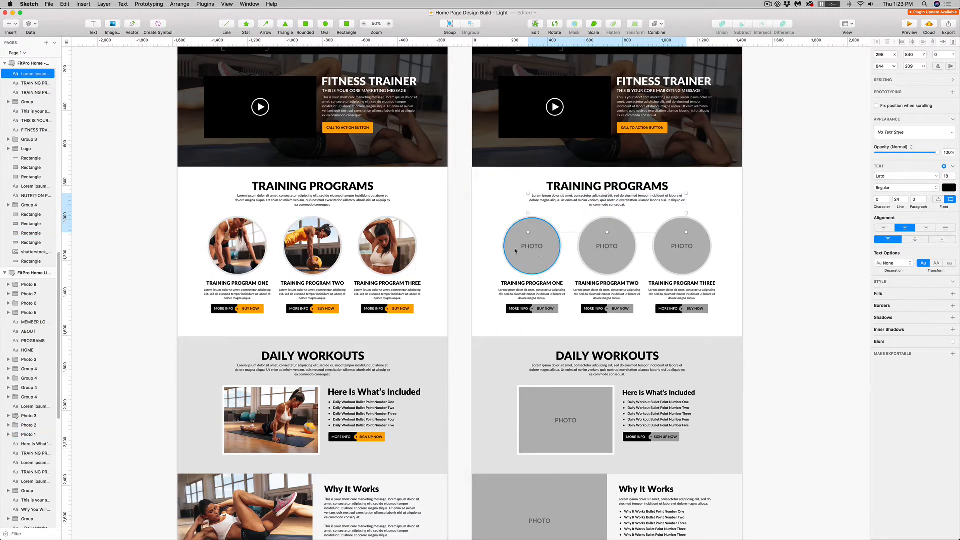
double_click(534, 247)
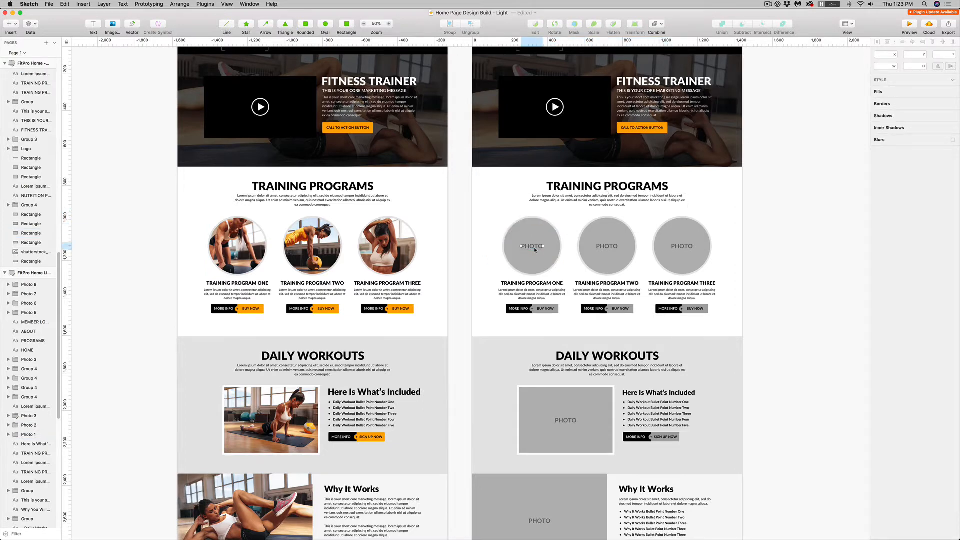
key(Delete)
double_click(607, 246)
key(Delete)
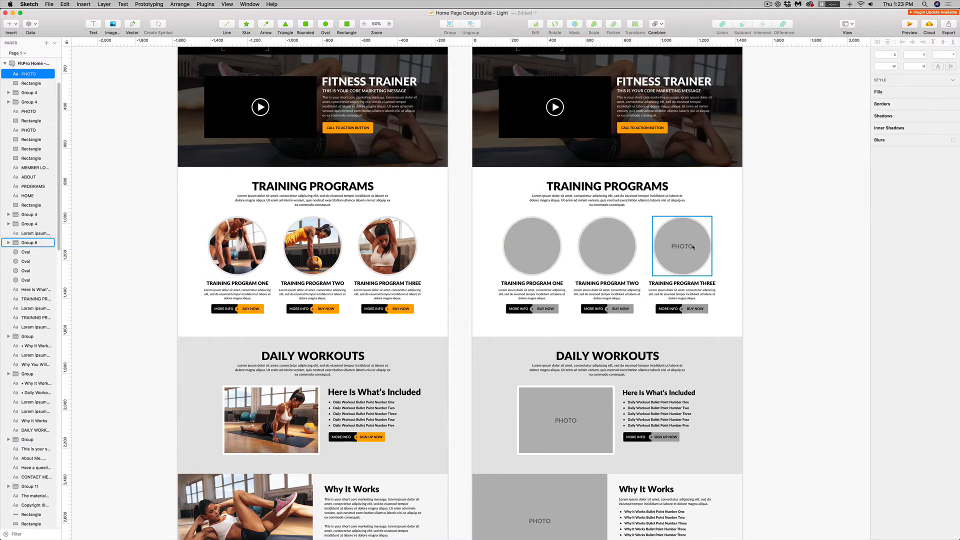
click(686, 247)
double_click(685, 247)
key(Delete)
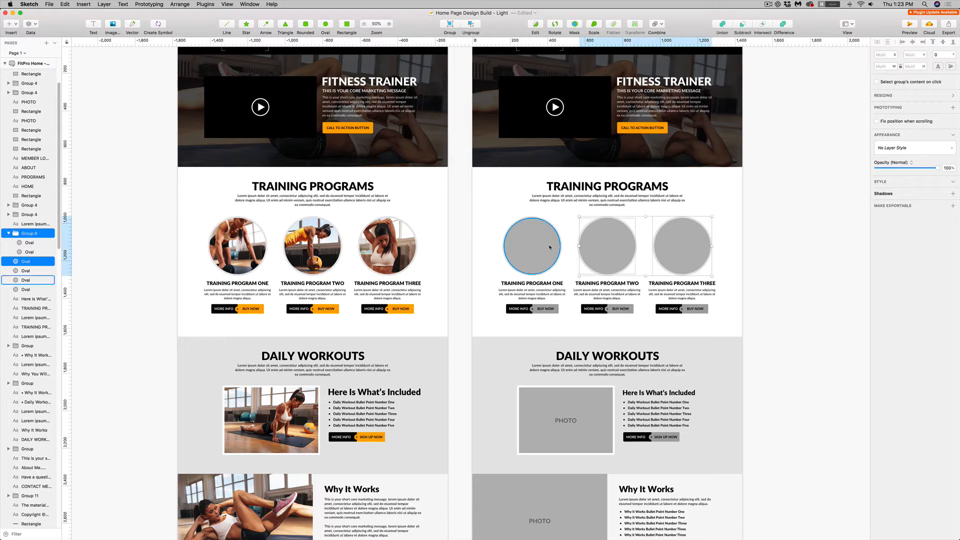
Ungroup the two ovals that make up the wireframe's third training program circle
shift+click(686, 255)
click(682, 245)
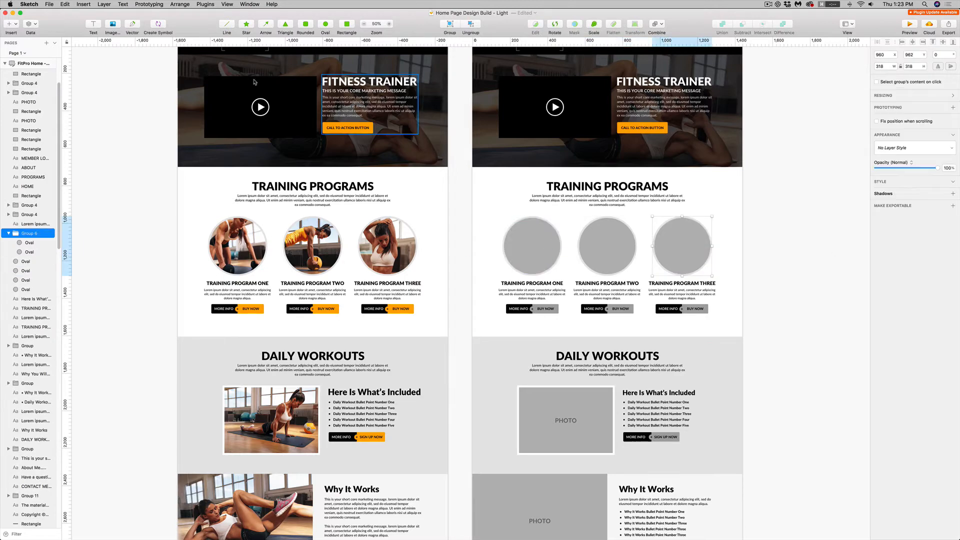
drag(681, 250, 693, 236)
key(super+z)
click(176, 4)
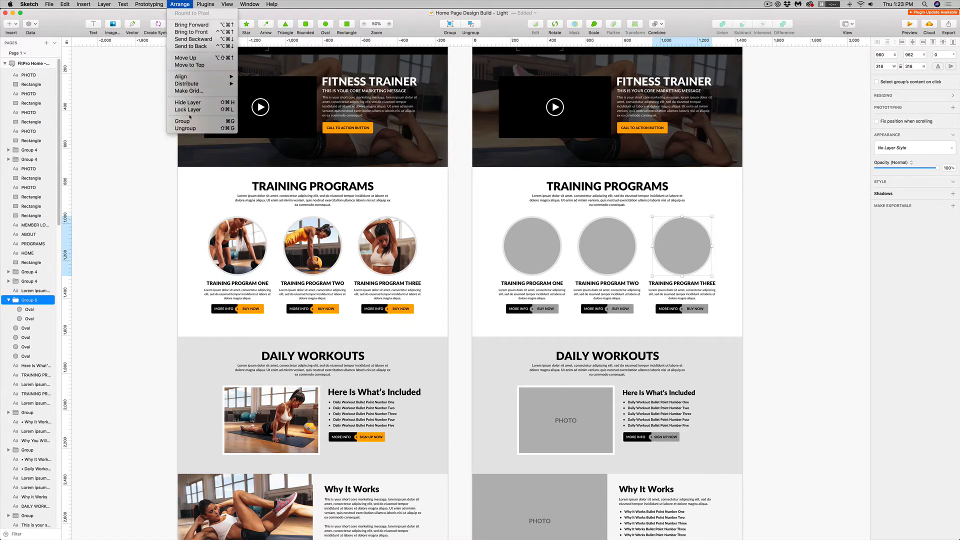
click(202, 131)
Insert the dumbbell workout photo from the Images folder
click(237, 245)
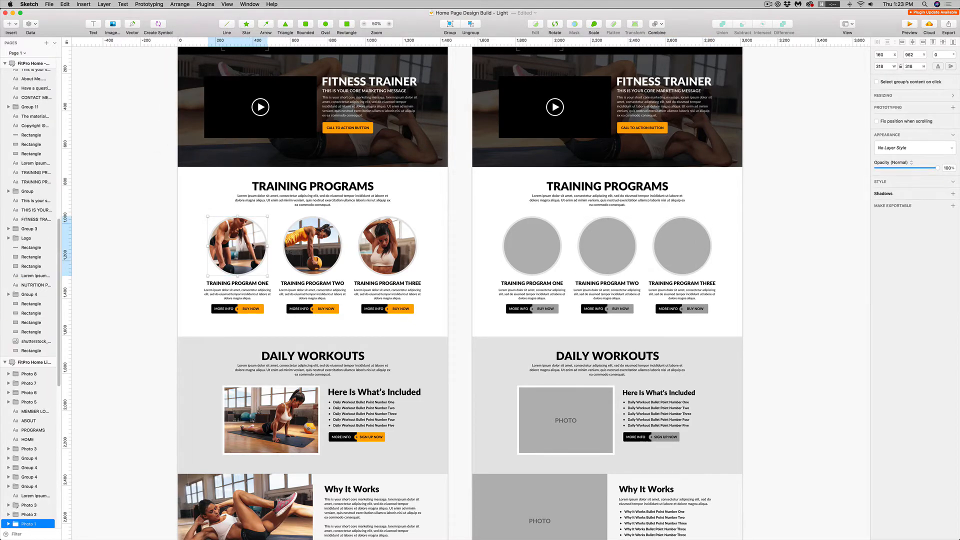
click(112, 25)
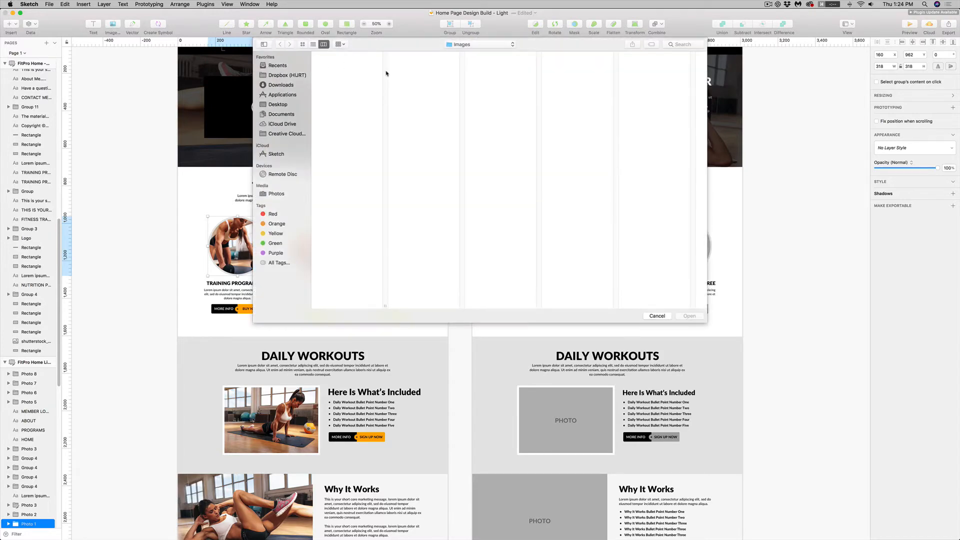
click(369, 61)
key(Down)
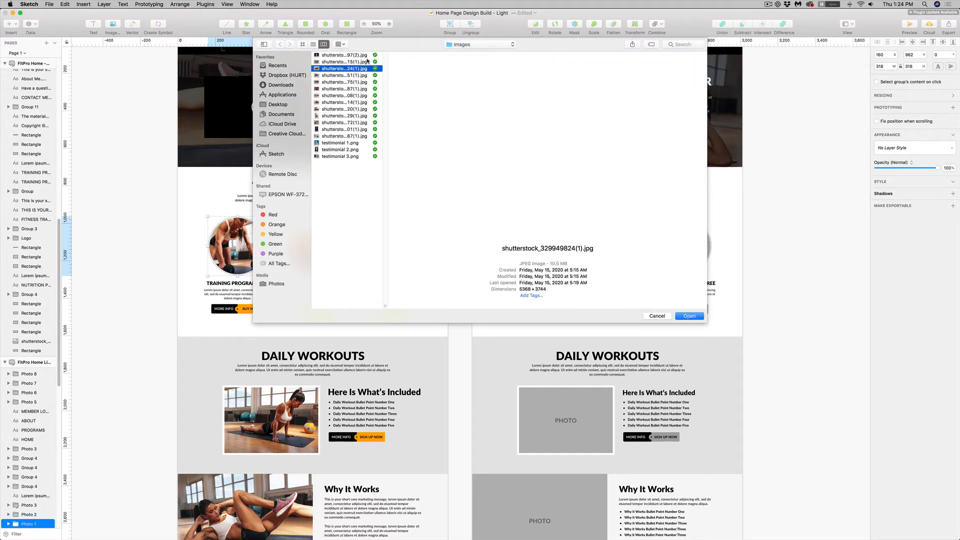
key(Down)
click(688, 316)
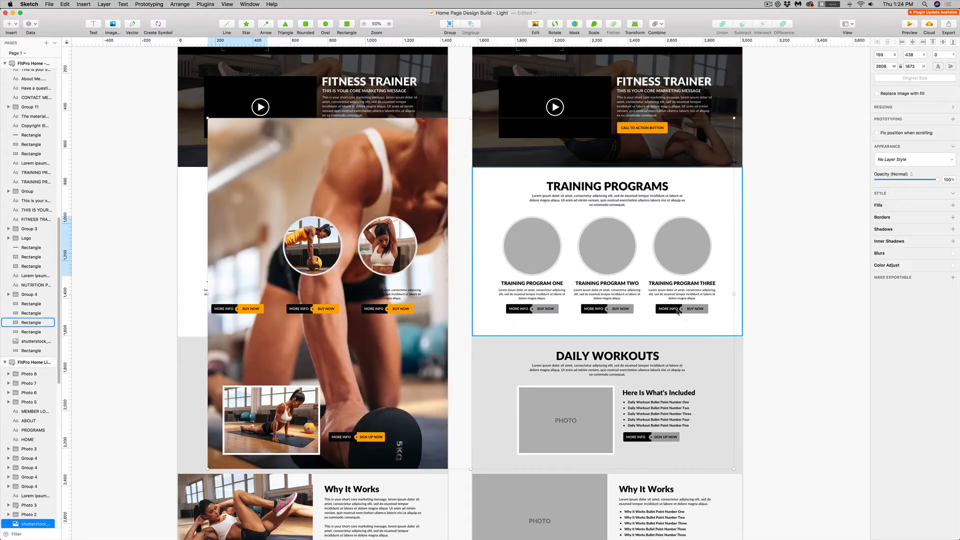
Scale the dumbbell photo down to about 516 × 344 and place it over the wireframe's first training program circle
drag(210, 118, 408, 362)
scroll(495, 141, right, 5)
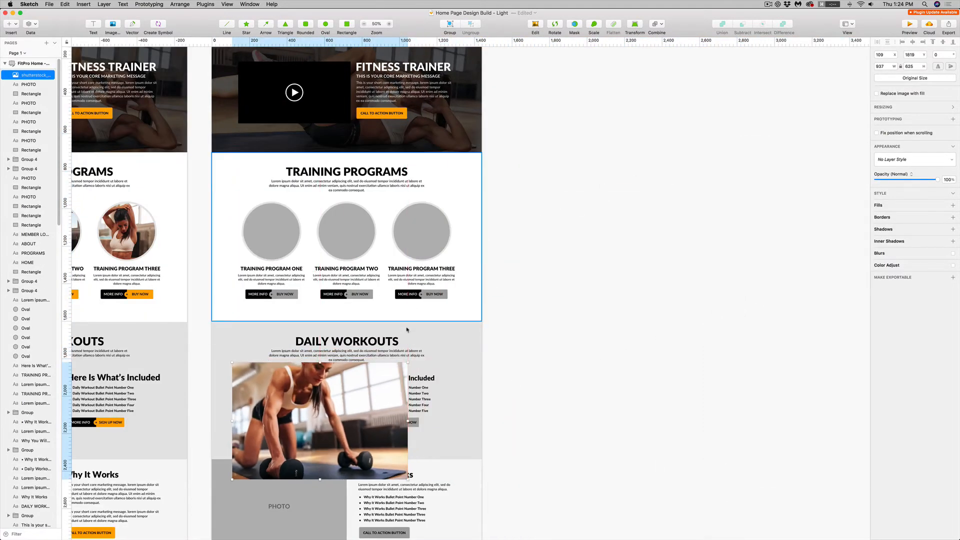
scroll(503, 309, left, 5)
scroll(502, 309, down, 3)
drag(502, 309, 510, 130)
drag(580, 235, 523, 234)
scroll(550, 210, up, 3)
scroll(550, 210, left, 3)
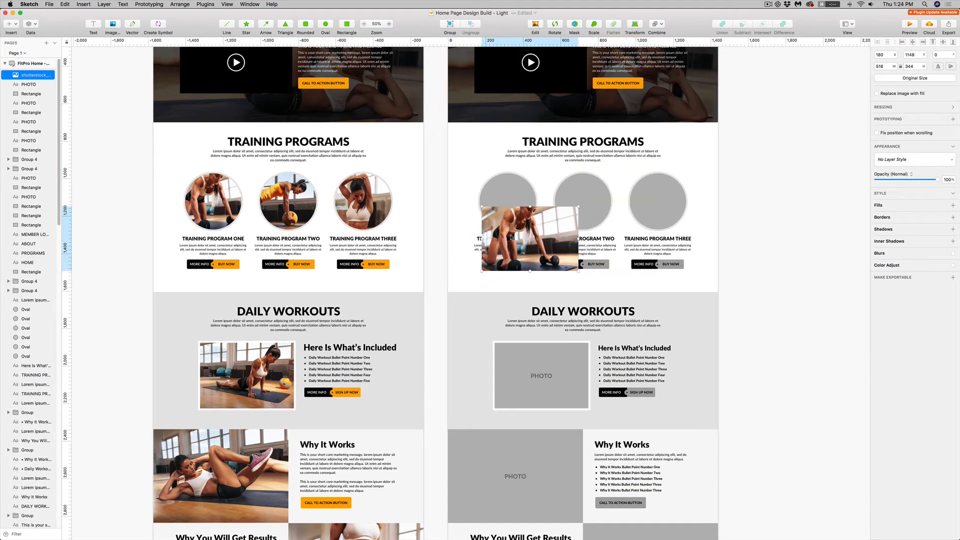
click(516, 185)
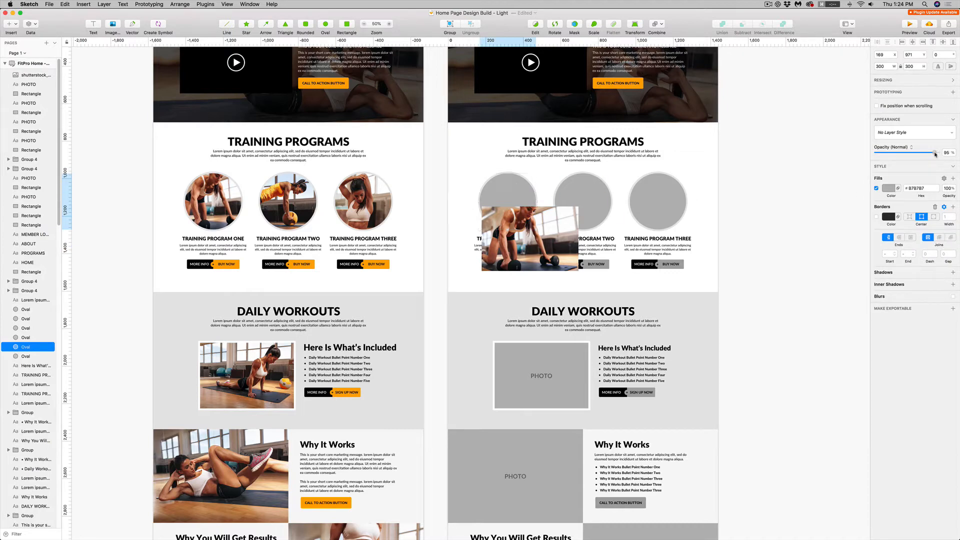
drag(584, 224, 525, 193)
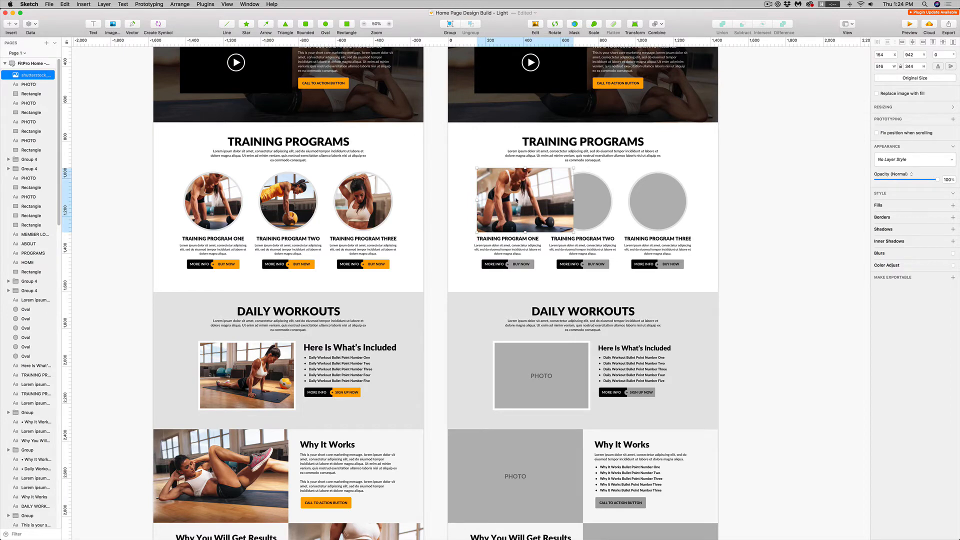
Move the dumbbell photo backward in the layer order so it sits between the first circle's two ovals
key(super+alt+Down)
key(super+alt+Down)
key(super+alt+Down)
key(super+alt+Down)
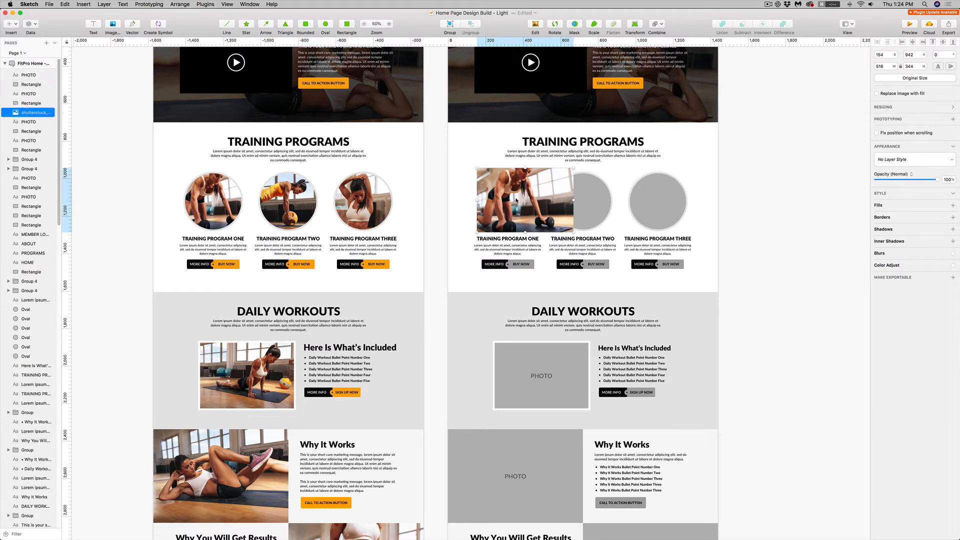
key(super+alt+Down)
key(super+alt+Down)
key(super+alt+Down)
key(super+alt+Down)
key(super+alt+Down)
key(super+alt+Down)
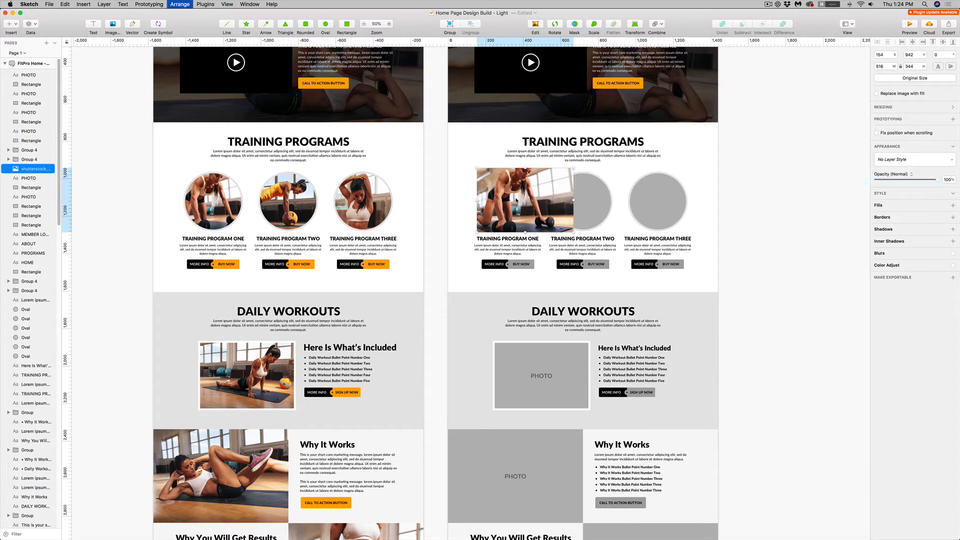
key(super+alt+Down)
key(super+alt+Down)
key(super+alt+Down)
key(super+alt+Down)
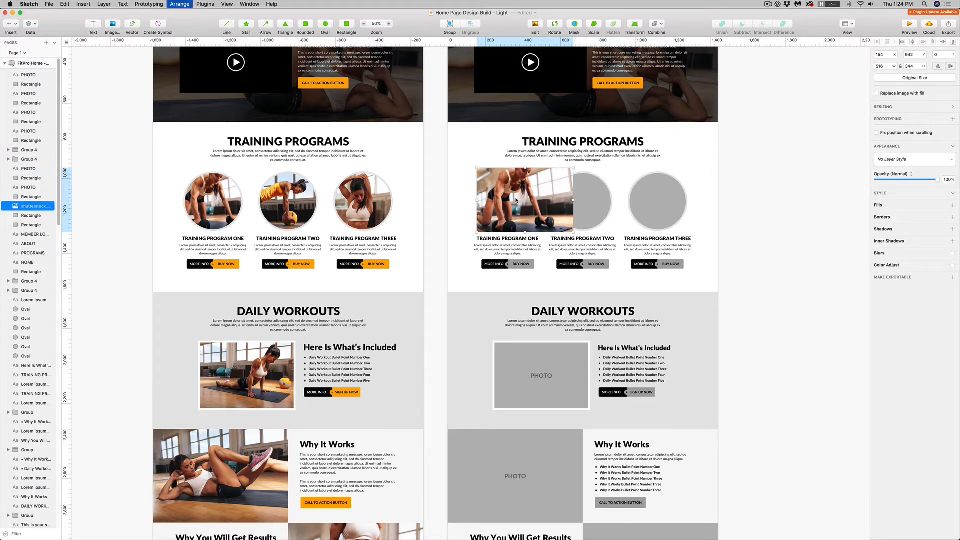
key(super+alt+Down)
key(super+alt+Down)
key(super+alt+Down)
key(super+alt+Down)
key(super+alt+Down)
key(super+alt+Down)
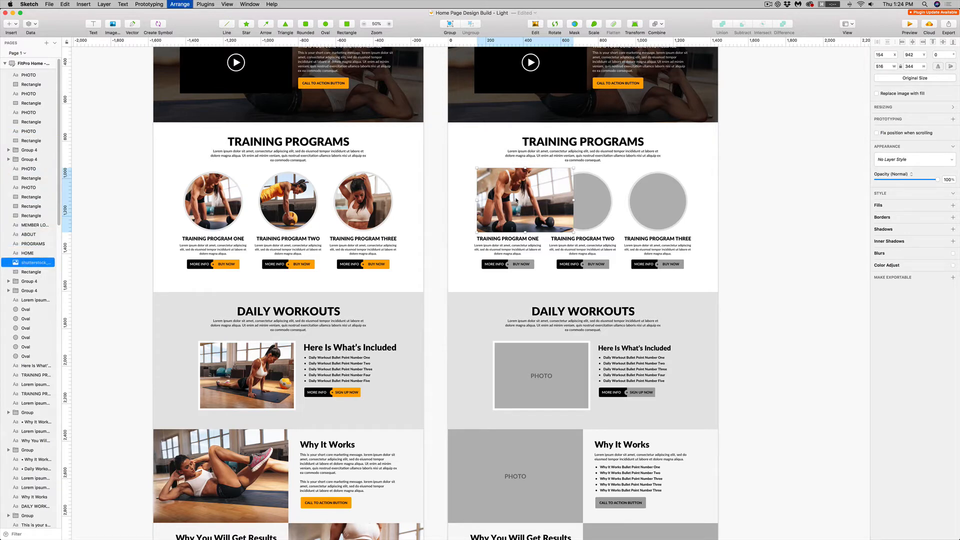
key(super+alt+Down)
key(super+alt+Down)
key(super+alt+Down)
key(super+alt+Down)
key(super+alt+Down)
key(super+alt+Down)
key(super+alt+Down)
key(super+alt+Down)
key(super+alt+Down)
key(super+alt+Down)
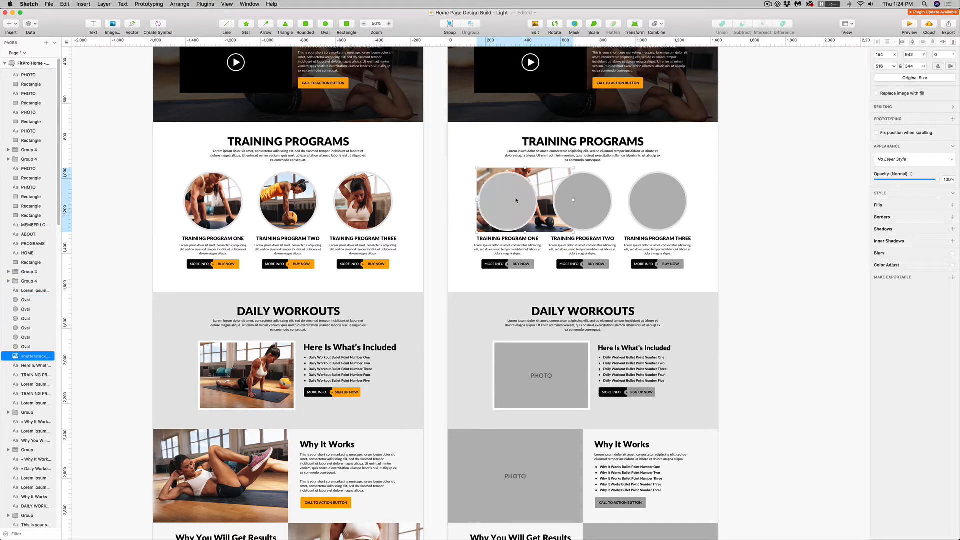
key(super+alt+Up)
Lower the first circle's gray oval opacity to about 68%, and fit the photo beneath it at about 468 × 312
click(516, 200)
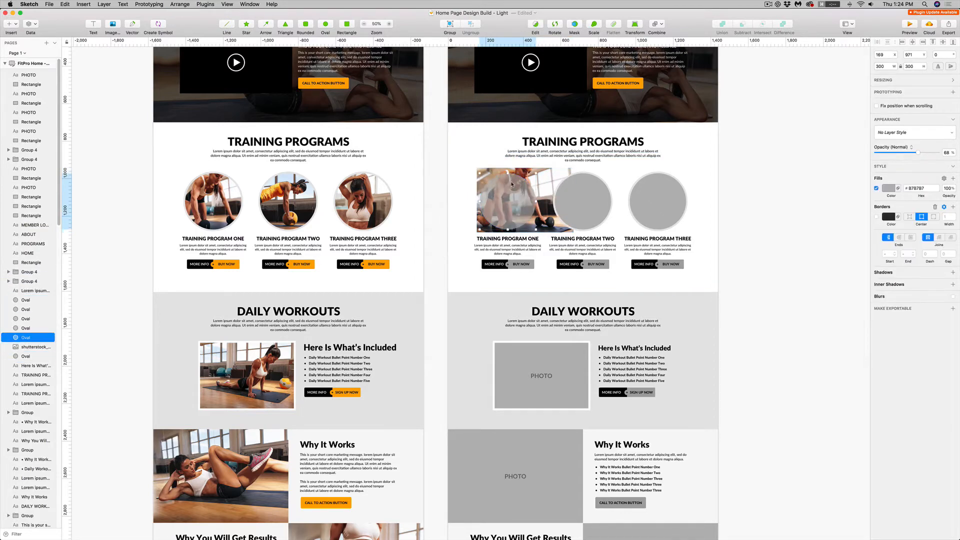
click(518, 189)
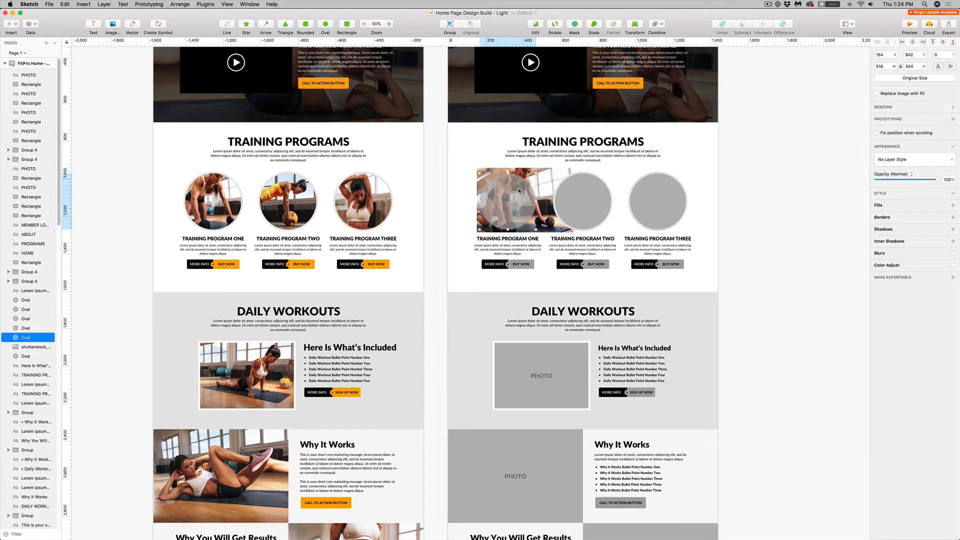
click(524, 207)
drag(536, 181, 536, 184)
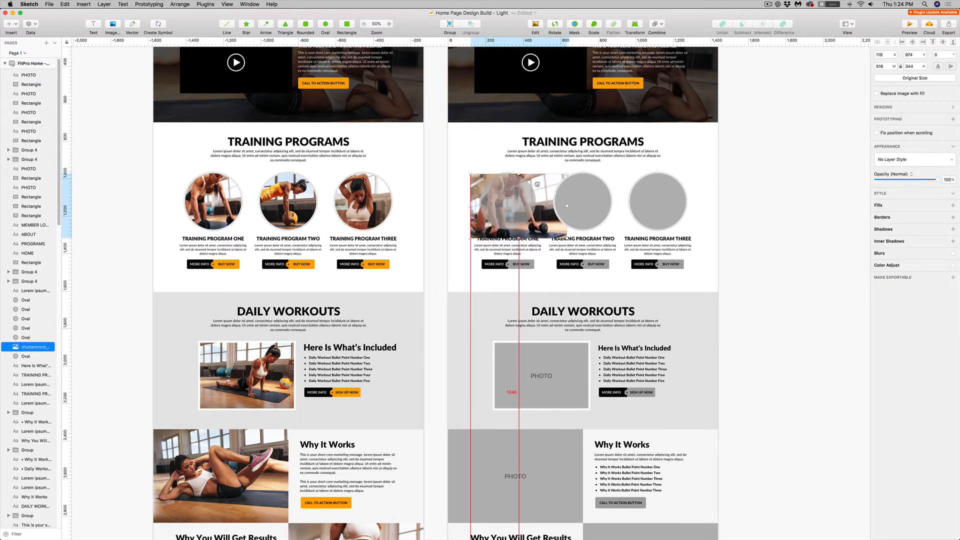
drag(566, 236, 557, 231)
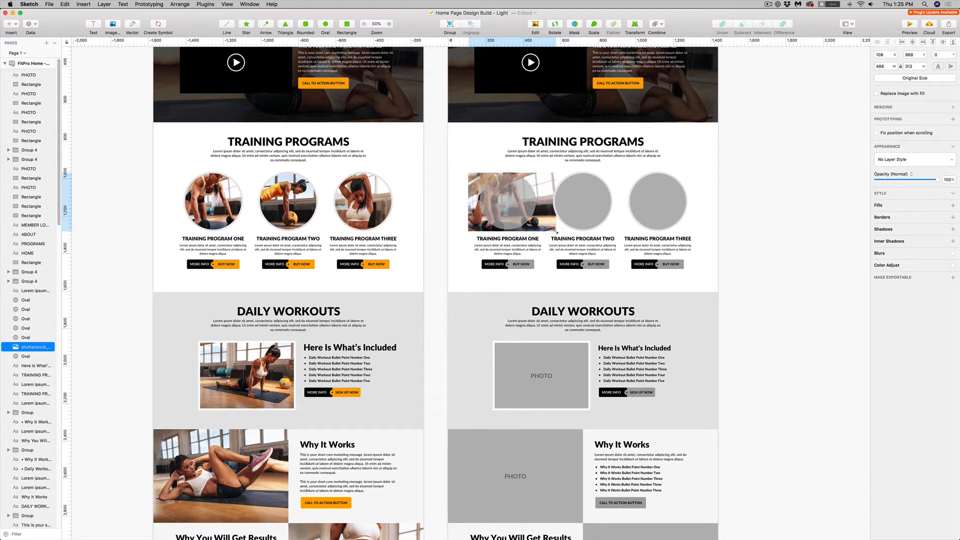
click(744, 187)
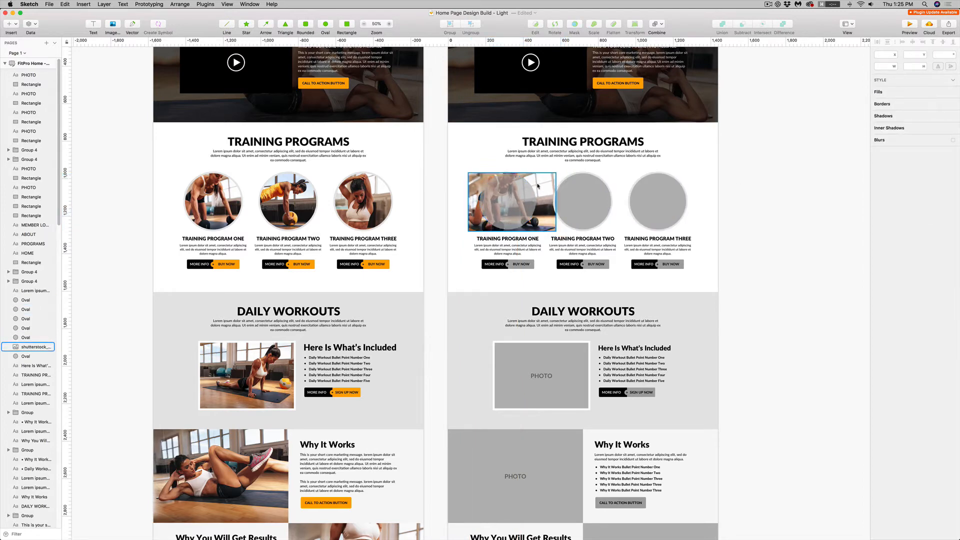
Mask the dumbbell photo with the first training program circle's gray oval
click(508, 199)
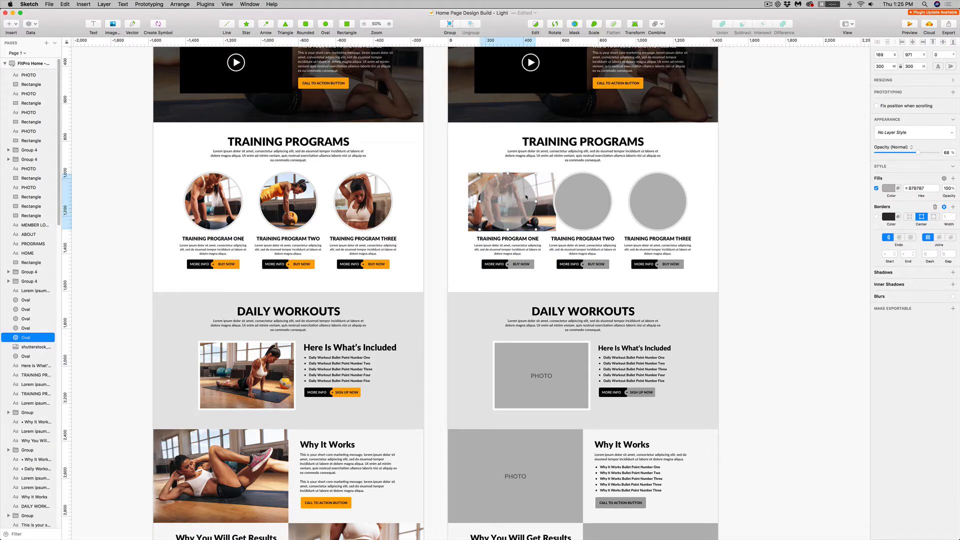
shift+click(537, 213)
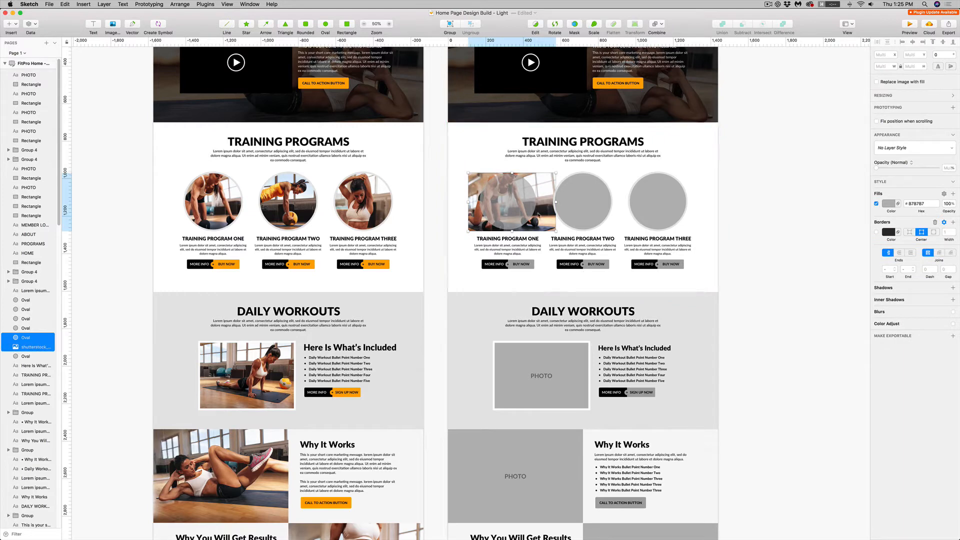
right_click(518, 201)
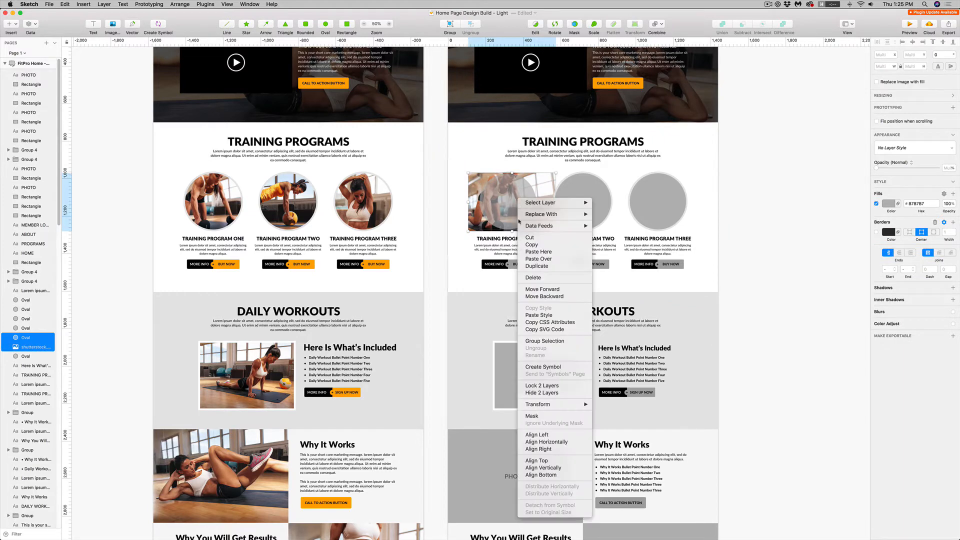
click(533, 416)
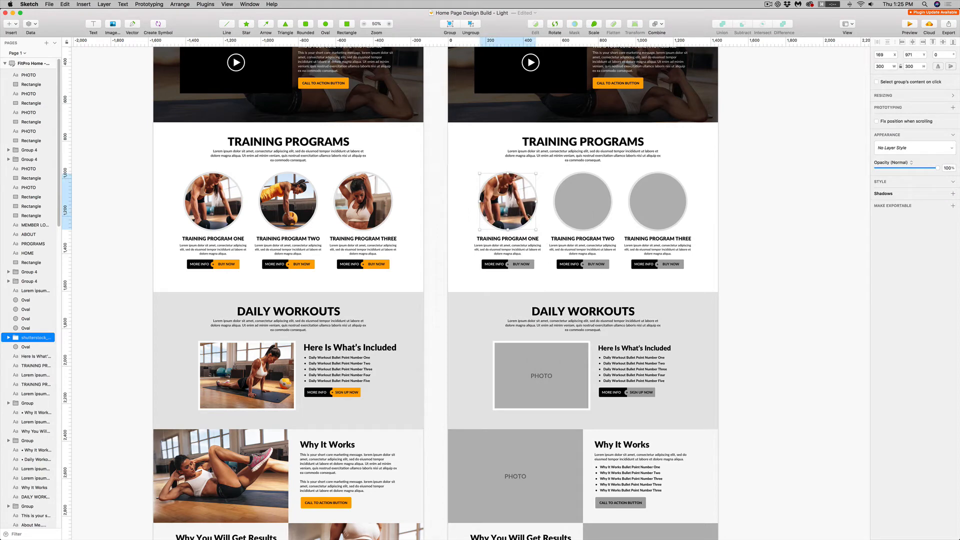
click(443, 209)
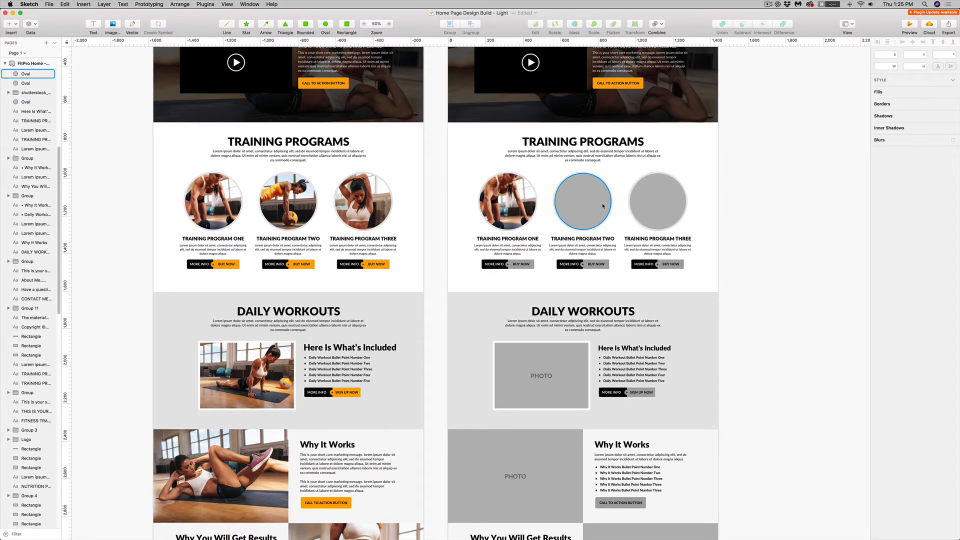
Insert the medicine ball workout photo, position it over the second training program circle, and mask it with that circle's gray oval
click(583, 201)
key(shift+super+k)
click(662, 315)
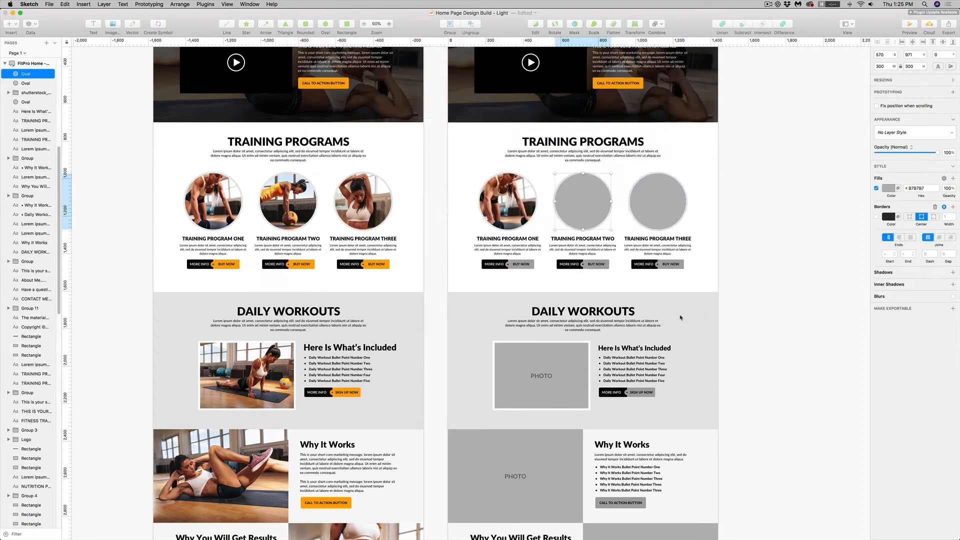
drag(641, 368, 616, 199)
key(ctrl+super+m)
Insert the portrait photo of the stretching woman over the third training program circle and mask it with that circle's gray oval
click(658, 202)
key(shift+super+k)
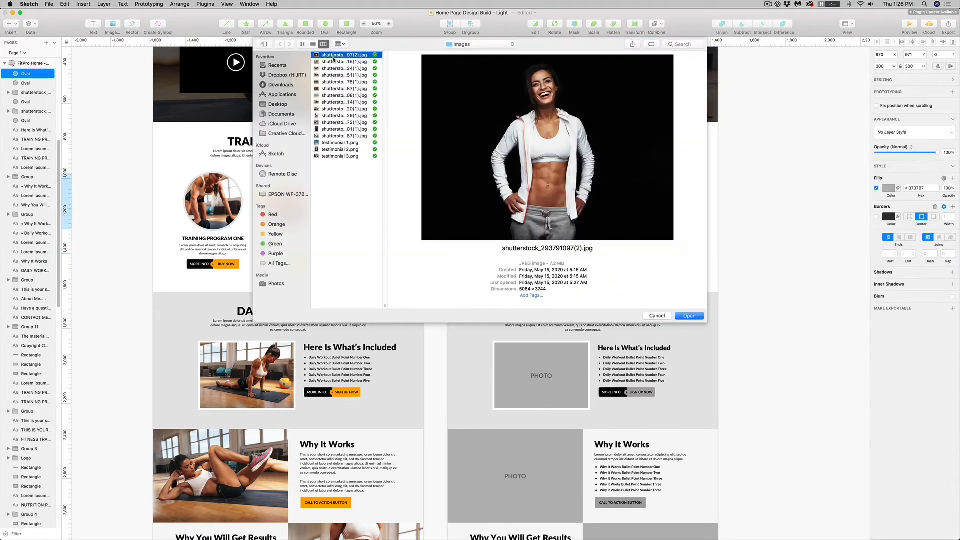
double_click(344, 122)
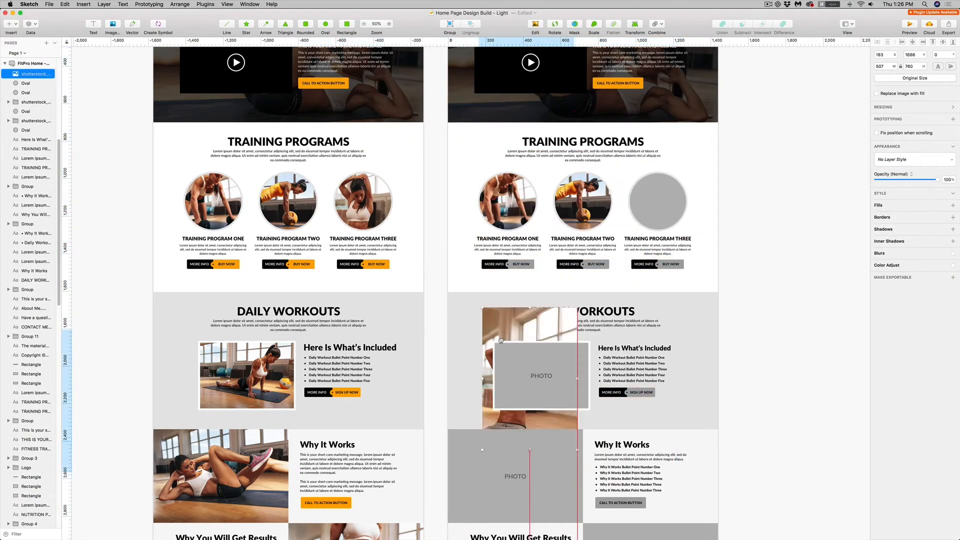
drag(489, 428, 611, 218)
right_click(653, 168)
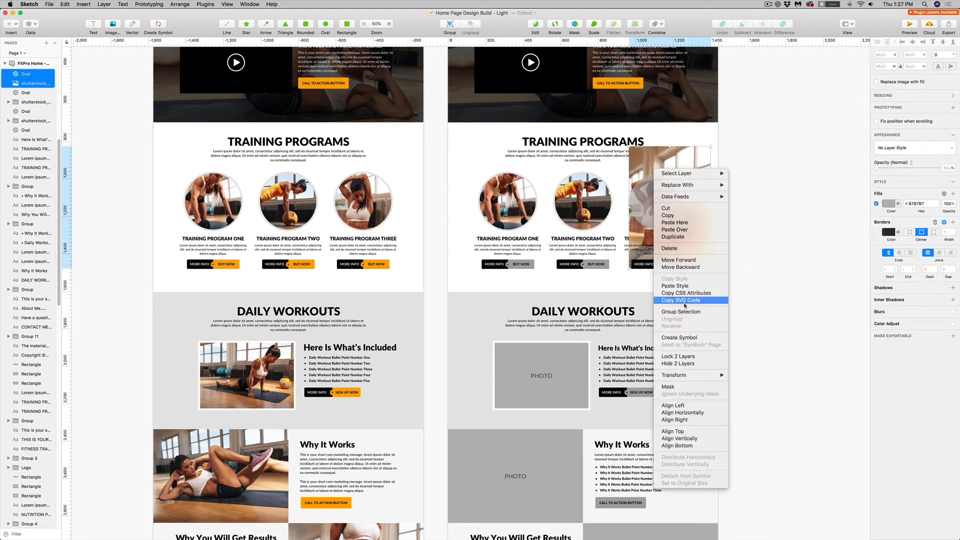
click(683, 299)
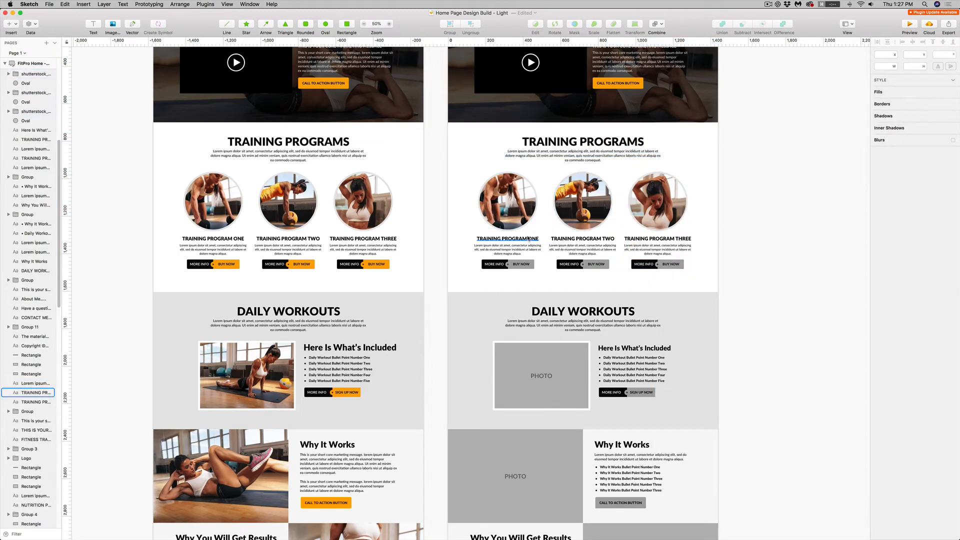
click(582, 239)
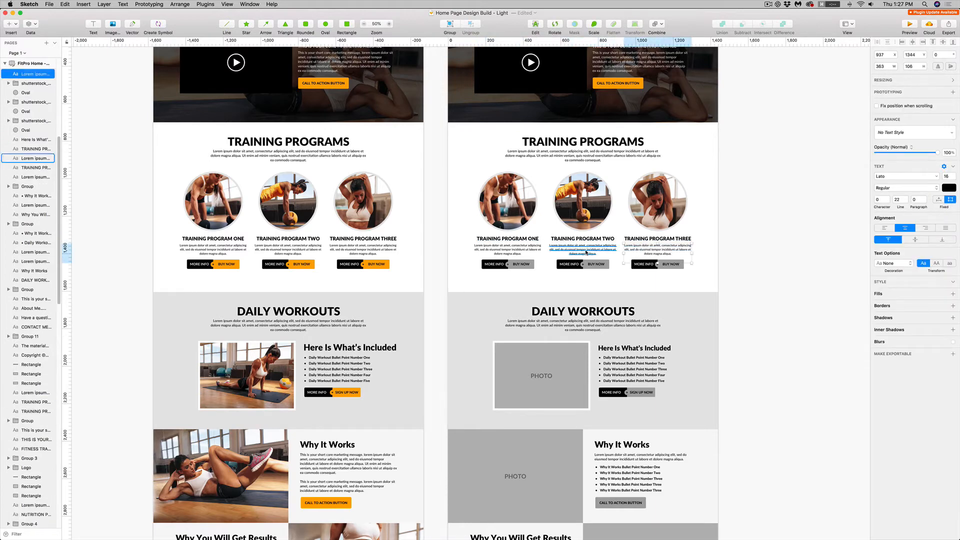
click(515, 247)
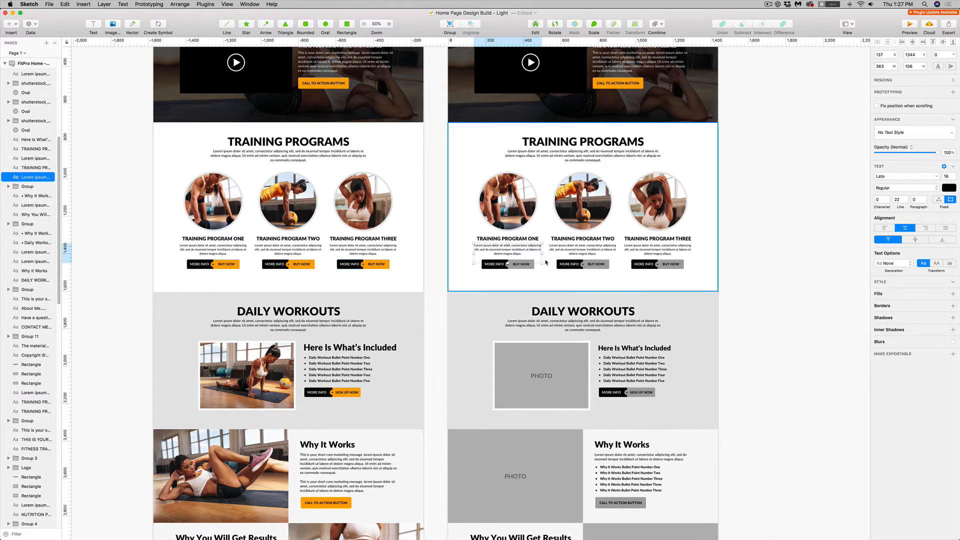
Fill the wireframe's Training Program One BUY NOW rectangle with orange #FFAC00, sampled from a BUY NOW button in the light design
double_click(532, 270)
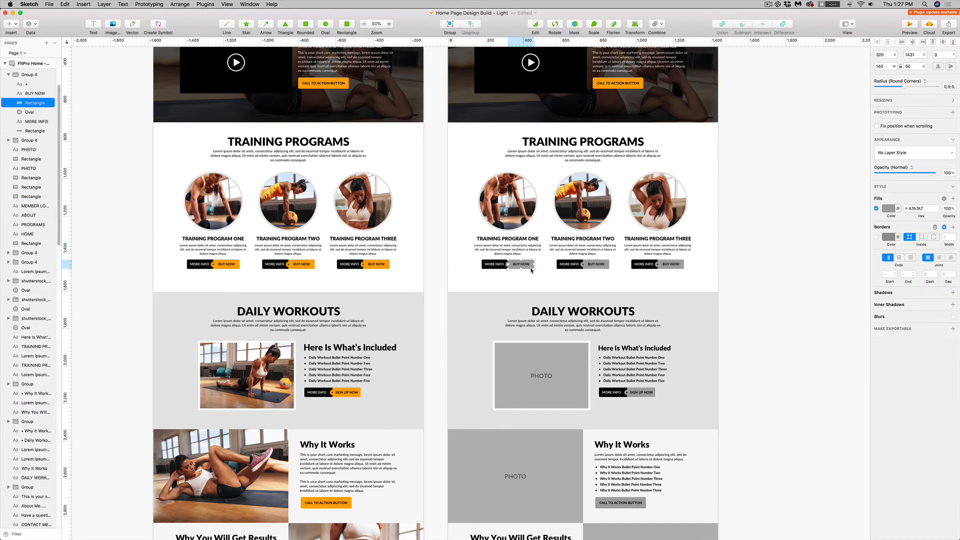
click(887, 211)
click(883, 301)
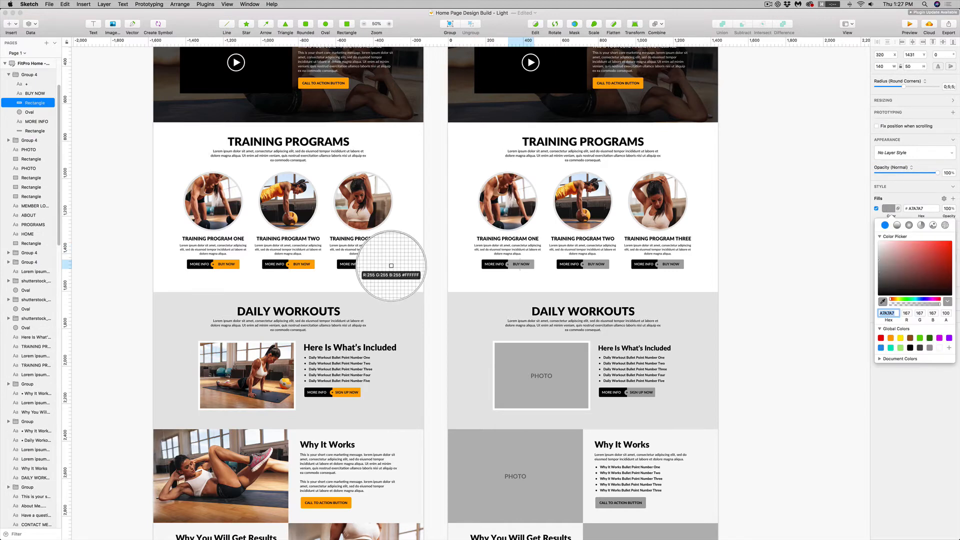
click(386, 264)
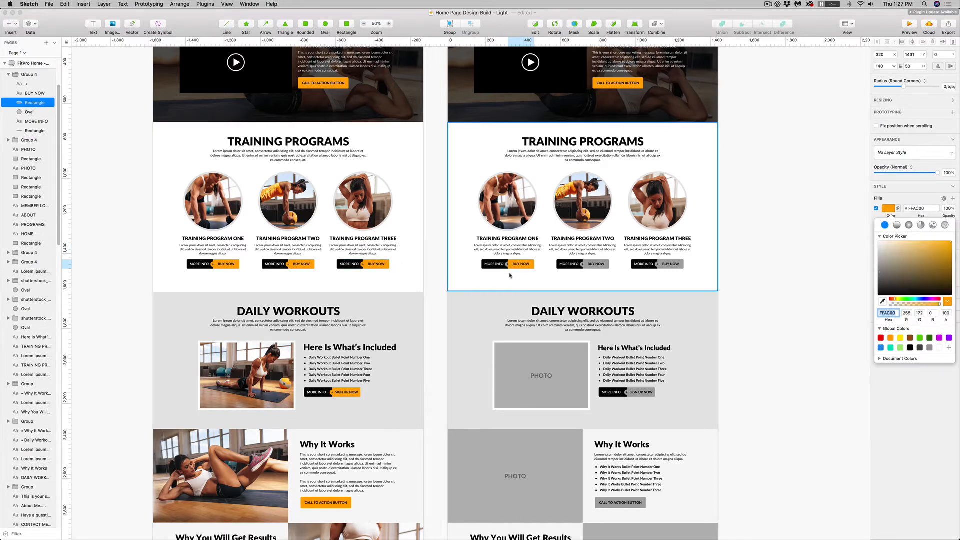
Fill the plus badge oval on the Training Program One button with orange #FFAC00, sampled from the BUY NOW rectangle beside it
click(389, 24)
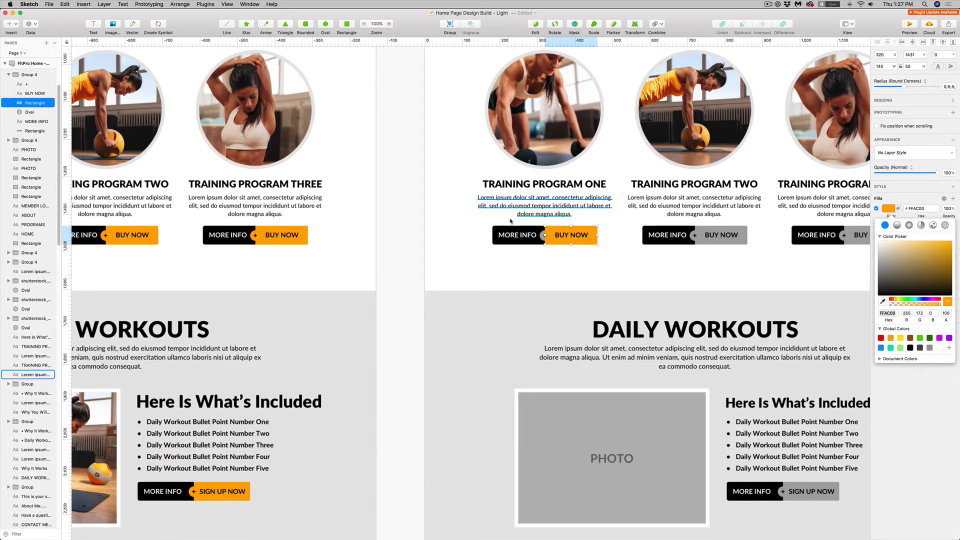
click(391, 25)
drag(615, 253, 485, 286)
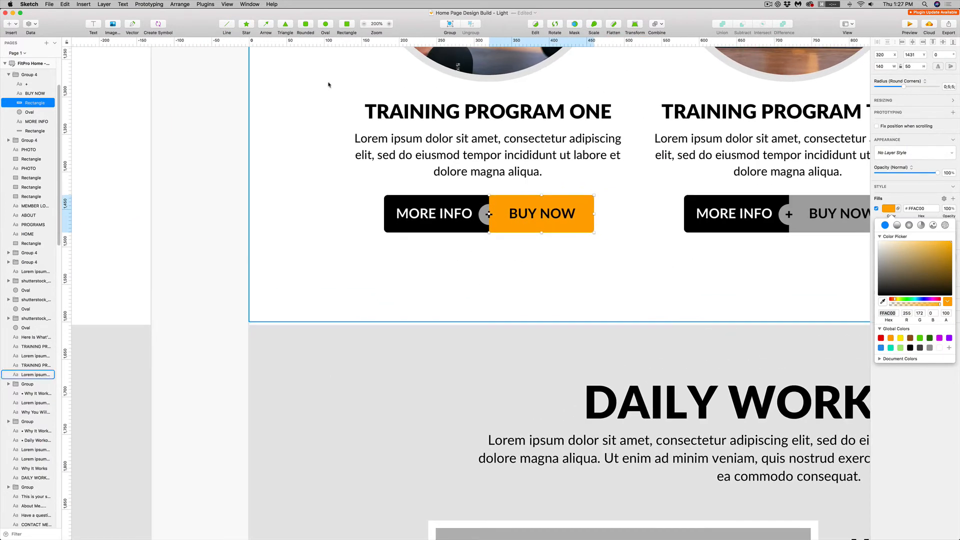
click(485, 214)
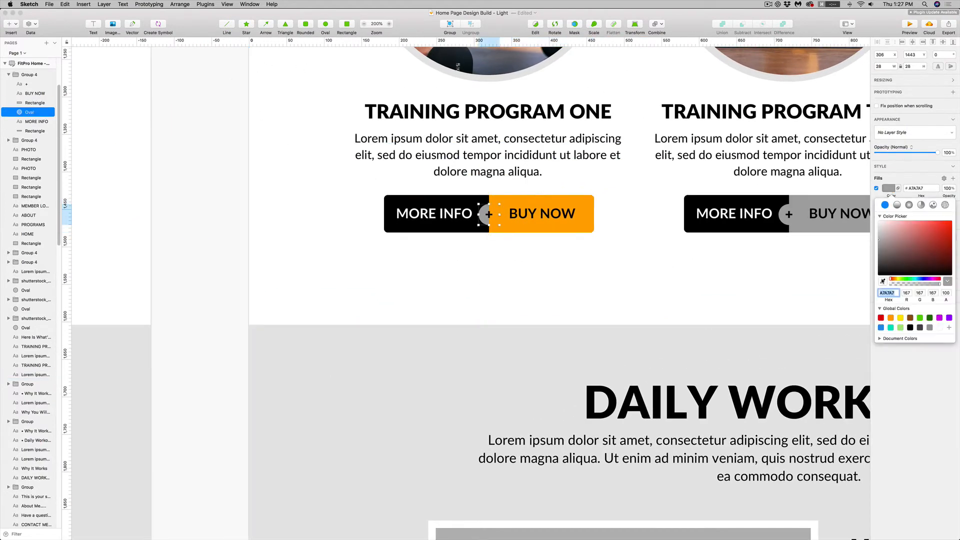
click(553, 203)
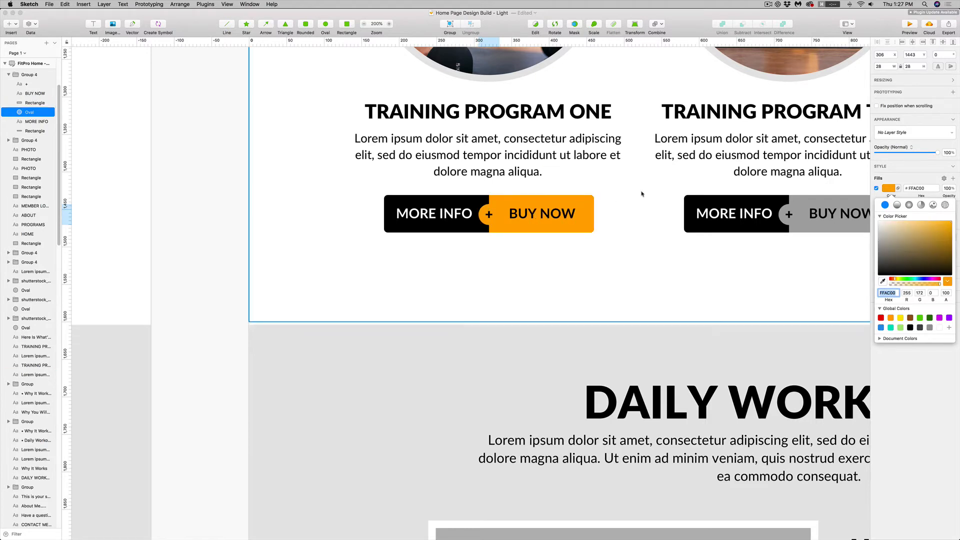
Fill the Training Program Two BUY NOW rectangle and its plus badge with orange #FFAC00, sampled from Training Program One's button
drag(643, 193, 430, 188)
click(882, 301)
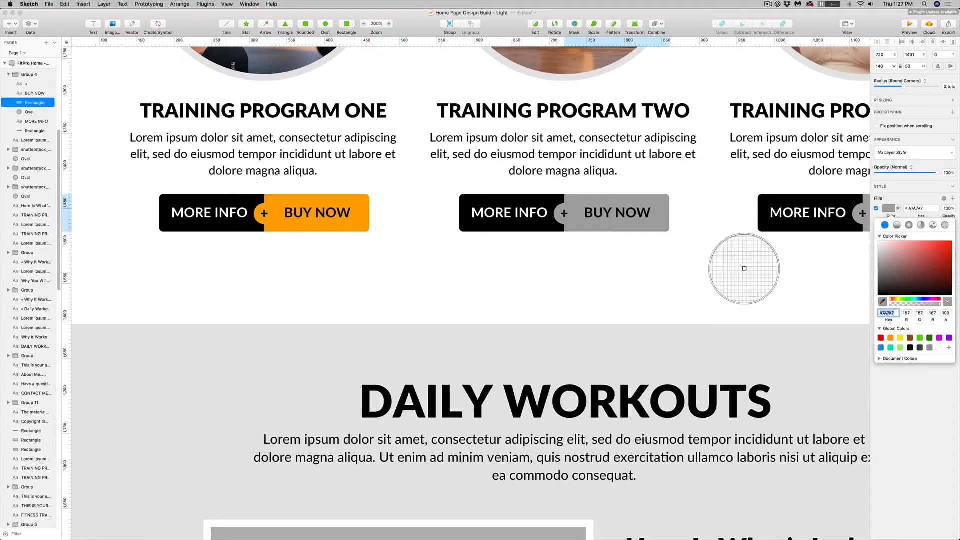
click(318, 212)
Fill the Training Program Three BUY NOW rectangle and its plus badge with orange #FFAC00, sampled from Training Program Two's button
scroll(550, 250, right, 5)
click(804, 221)
click(889, 216)
click(882, 301)
click(505, 221)
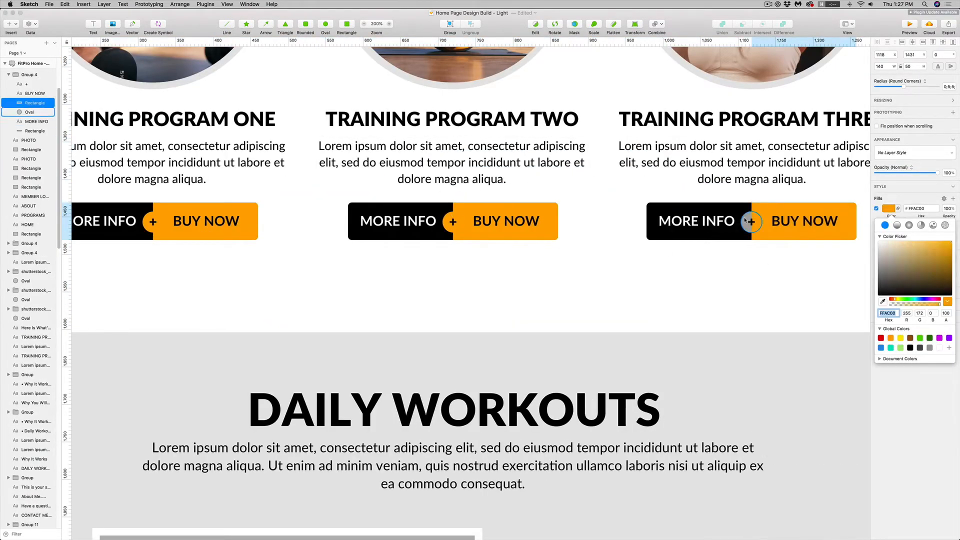
click(450, 290)
Compare the wireframe's Training Programs and Daily Workouts sections, including the Daily Workouts background, with the light design
scroll(469, 153, down, 5)
scroll(469, 153, up, 3)
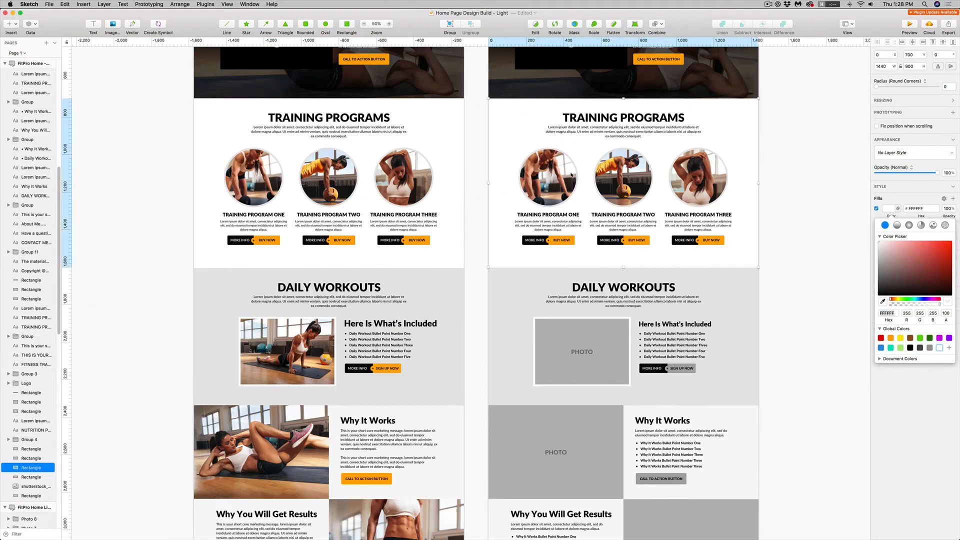
click(762, 243)
scroll(789, 257, down, 2)
click(789, 257)
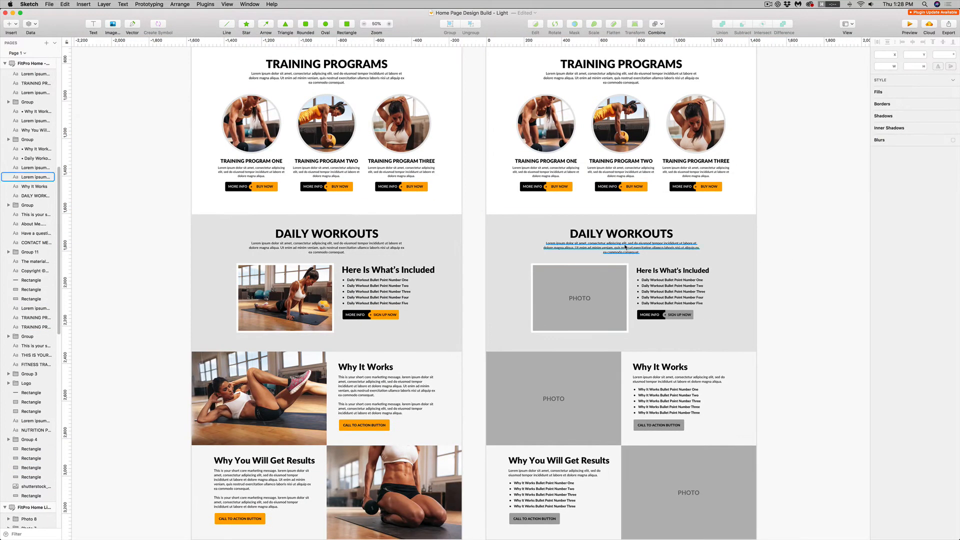
click(431, 240)
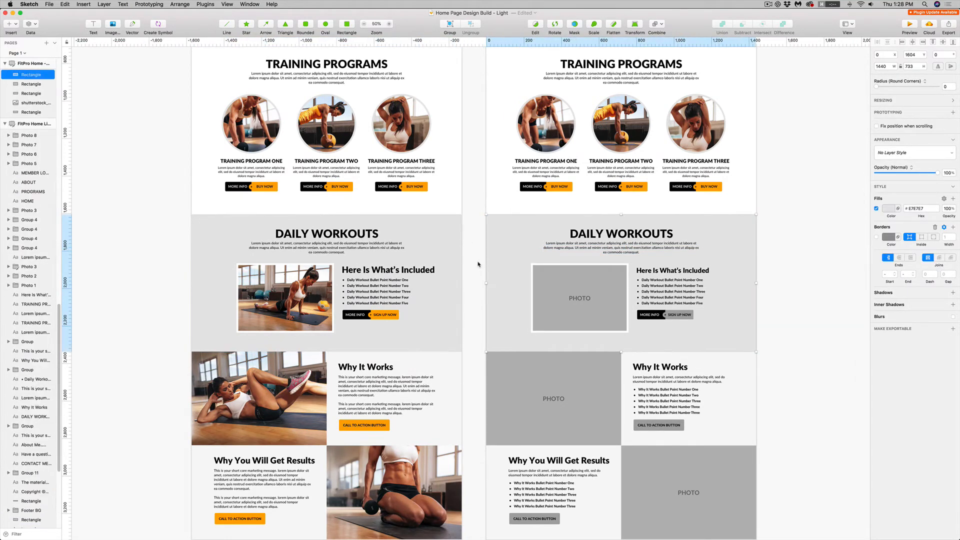
click(476, 266)
scroll(474, 268, down, 1)
scroll(474, 268, down, 2)
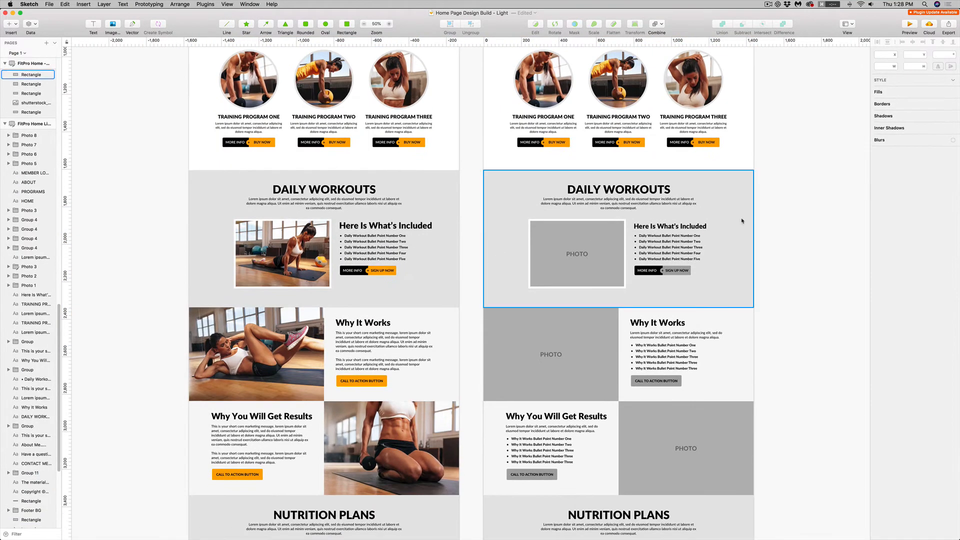
Delete the PHOTO label from the Daily Workouts image placeholder
click(546, 246)
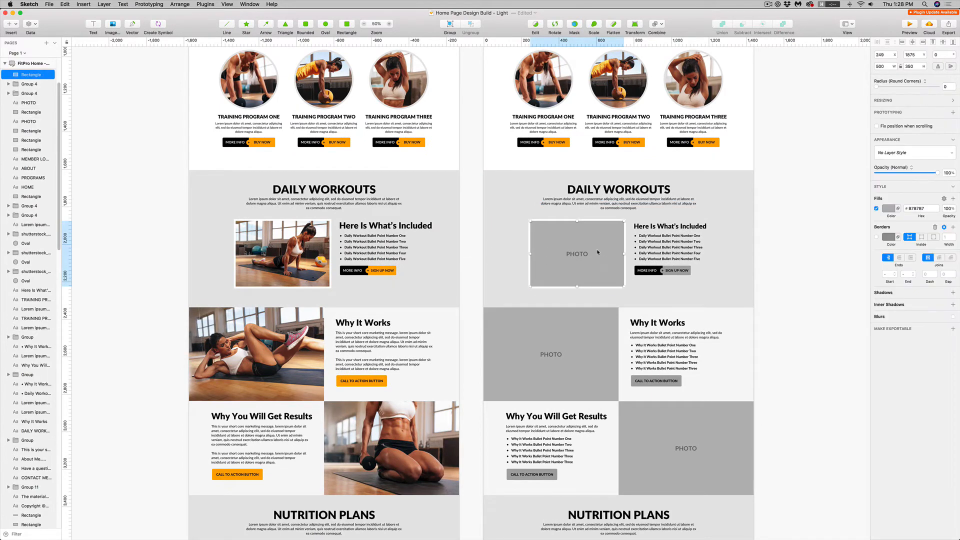
click(576, 255)
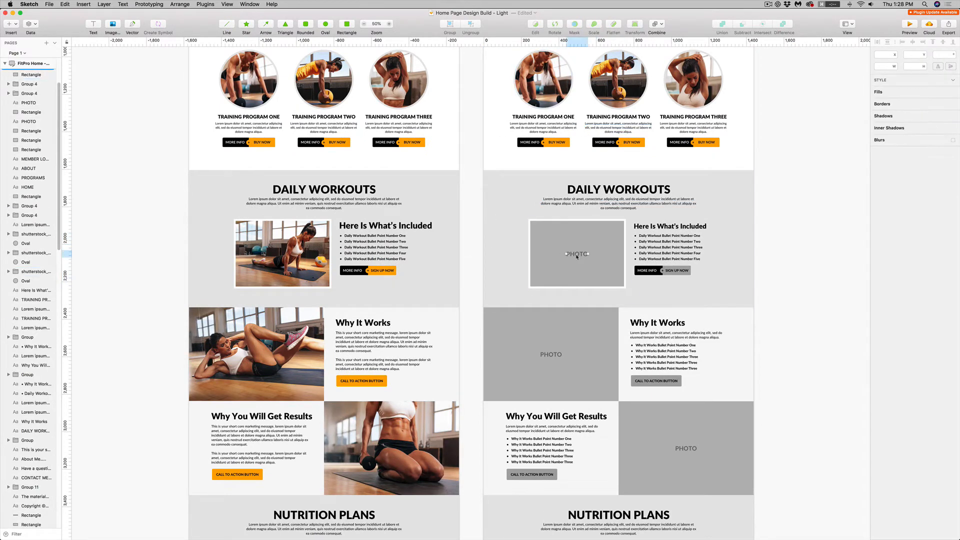
key(BackSpace)
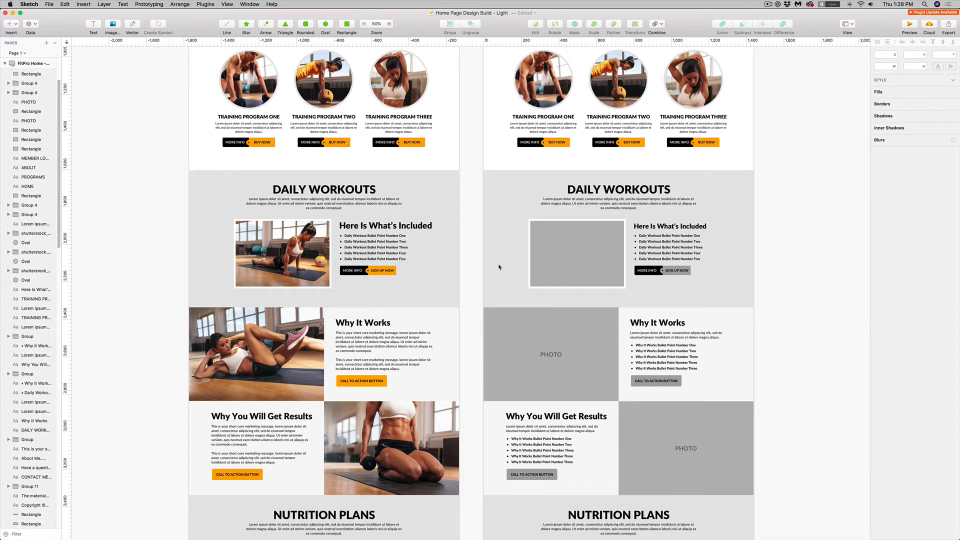
Insert the floor exercise photo with the yellow ball and scale it to about 623 × 435 over the Daily Workouts placeholder
click(583, 265)
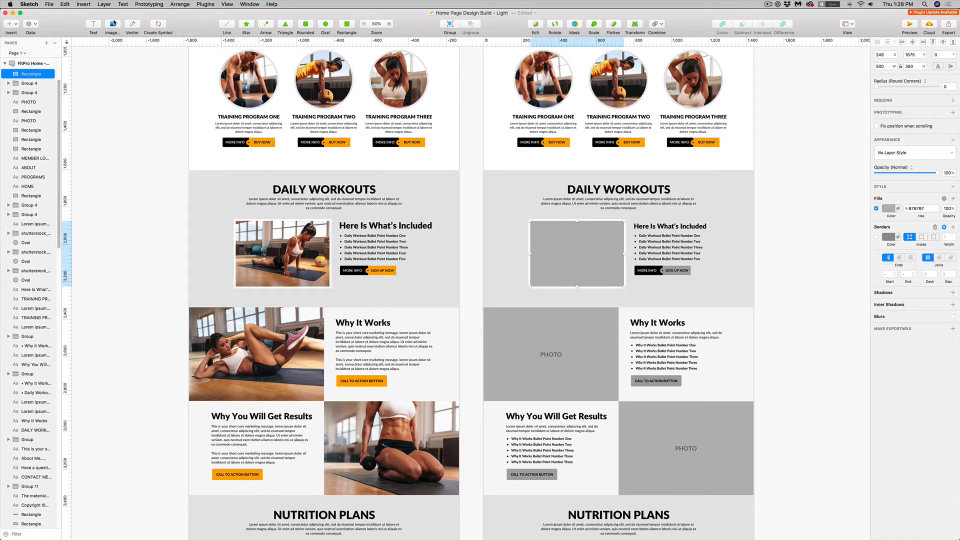
key(super+shift+k)
key(Down)
click(690, 317)
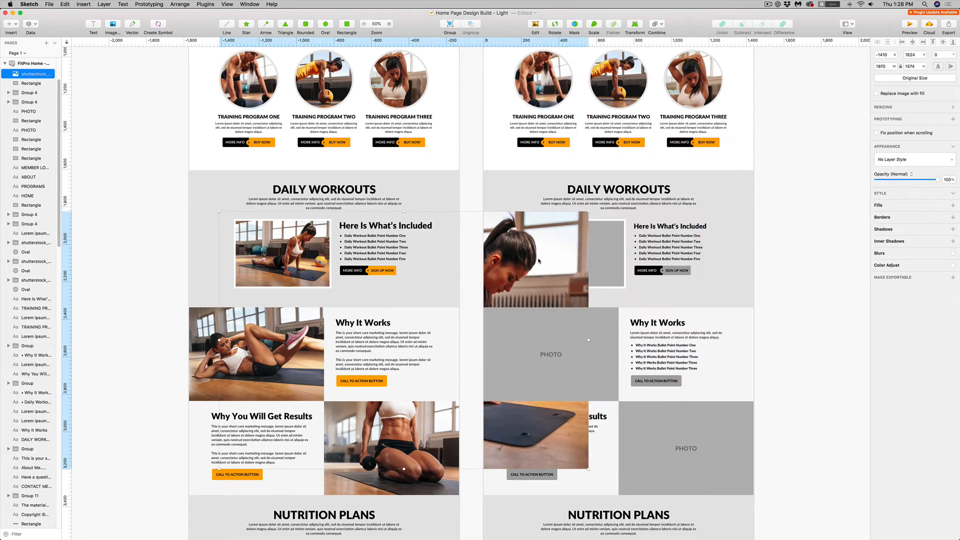
drag(591, 235, 632, 231)
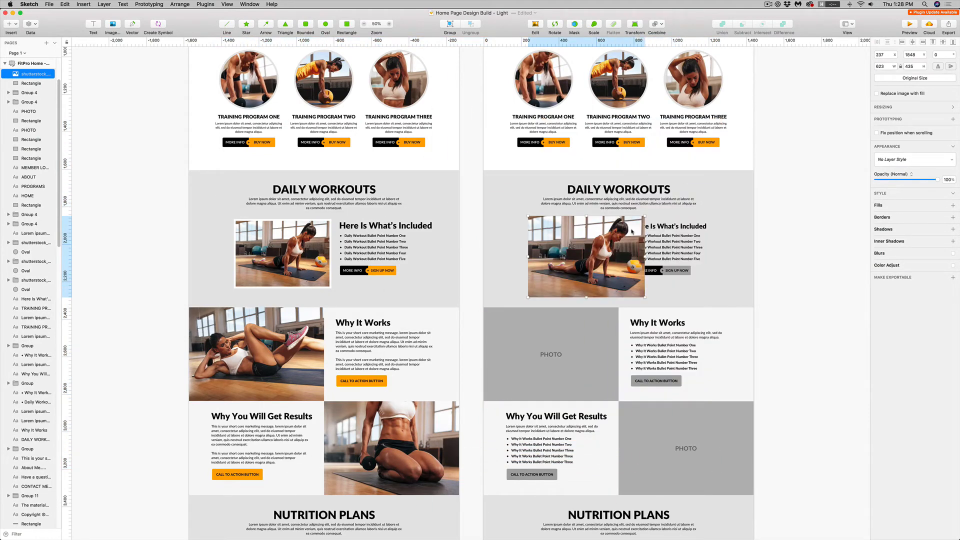
Move the floor exercise photo behind the gray Daily Workouts placeholder rectangle and lower that rectangle's opacity to about 68%
key(super+bracketleft)
key(super+bracketleft)
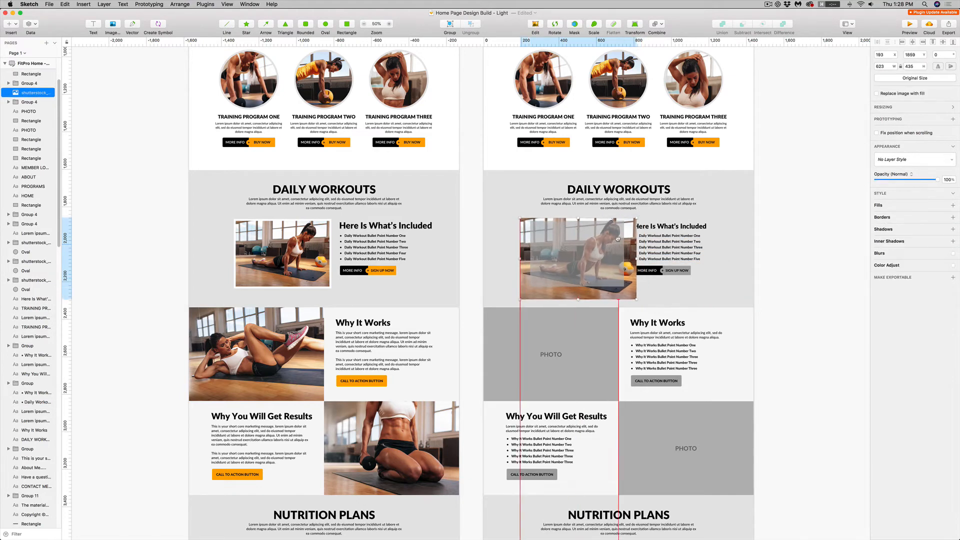
Mask the floor exercise photo with the gray Daily Workouts placeholder rectangle
click(563, 269)
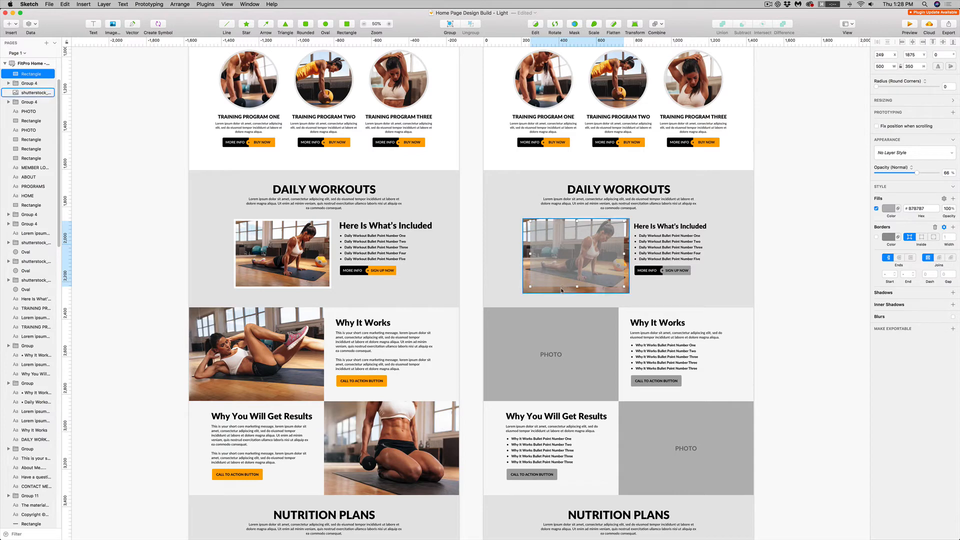
shift+click(561, 290)
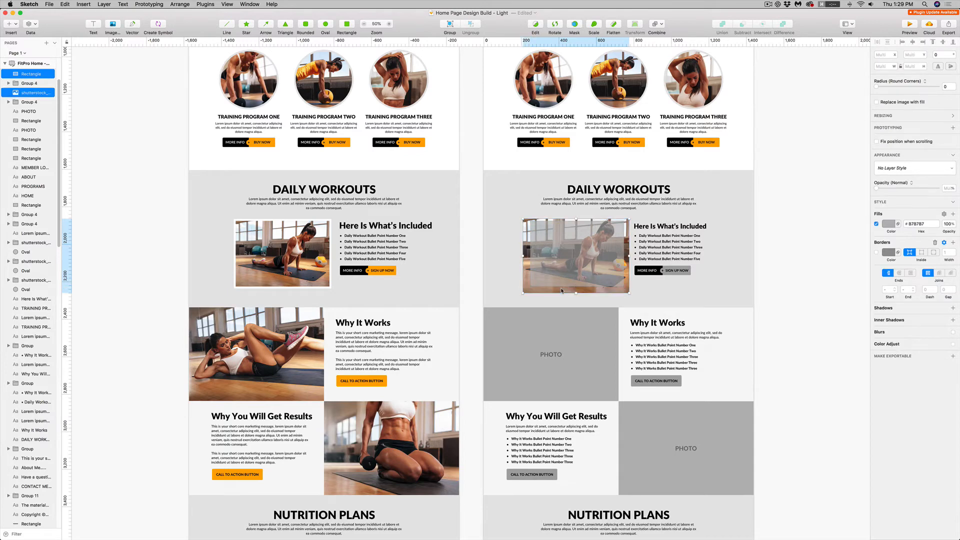
right_click(546, 245)
click(564, 434)
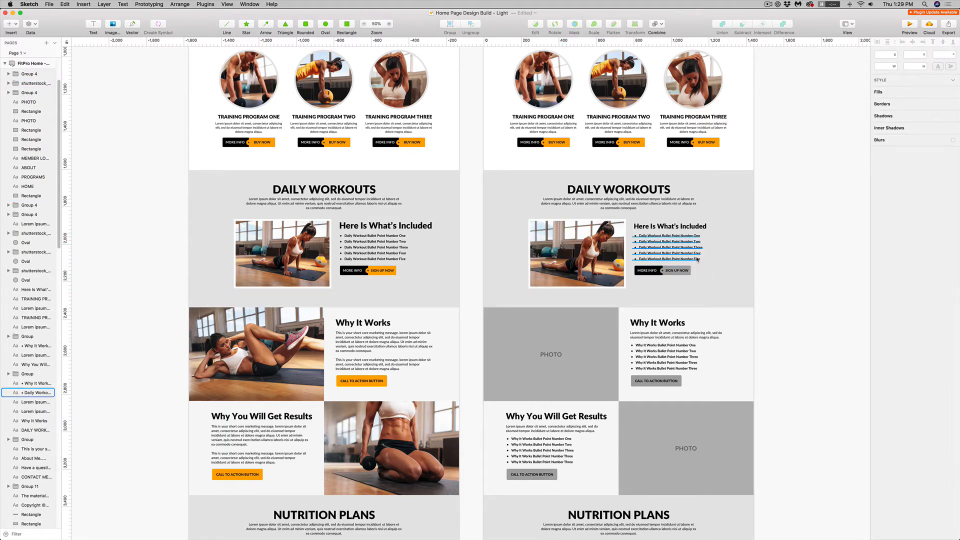
Fill the Daily Workouts SIGN UP NOW rectangle with orange #FFAC00, sampled from the matching button in the light design
click(684, 269)
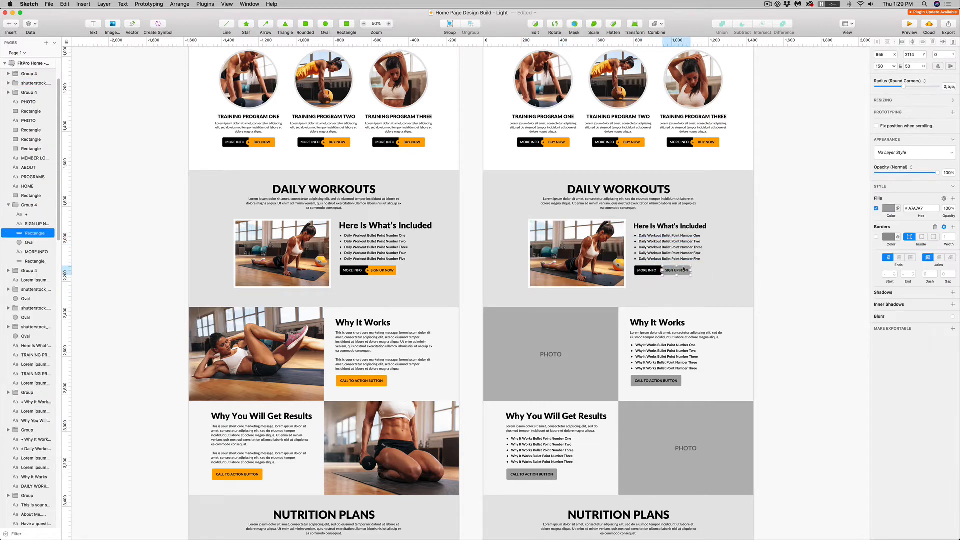
click(886, 208)
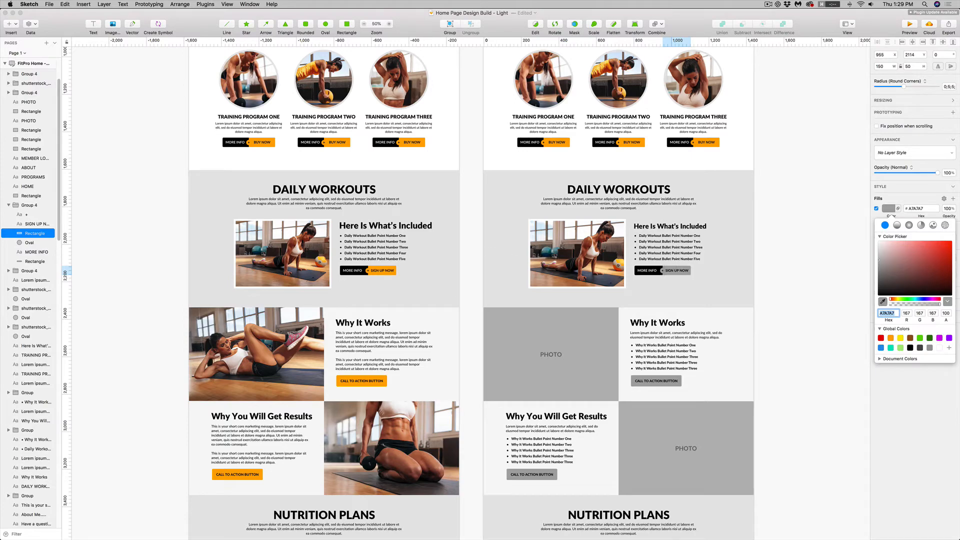
click(882, 302)
click(375, 272)
Fill the plus badge oval on the Daily Workouts button with orange #FFAC00, sampled from the SIGN UP NOW rectangle
scroll(735, 278, up, 5)
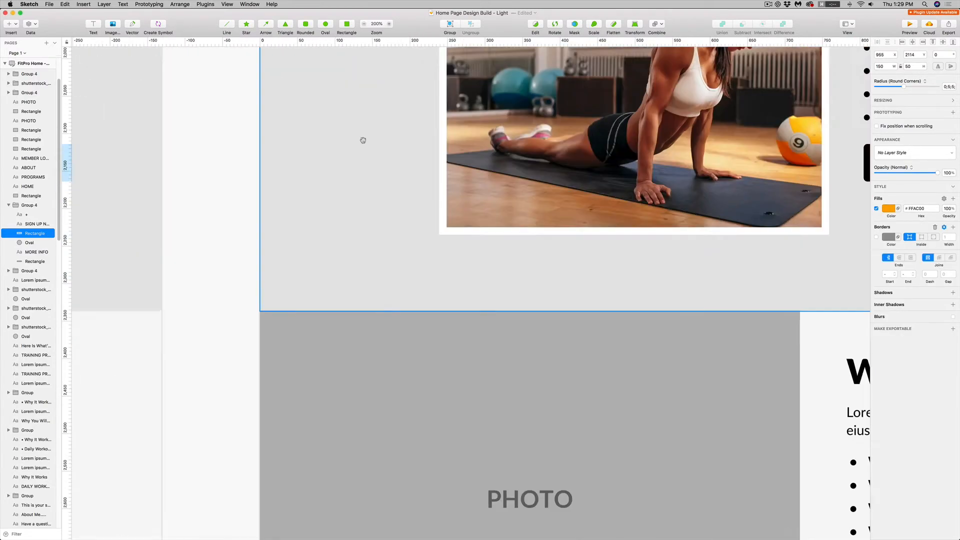
scroll(363, 140, right, 5)
scroll(363, 140, up, 2)
click(745, 234)
click(889, 188)
click(882, 281)
click(834, 221)
click(364, 23)
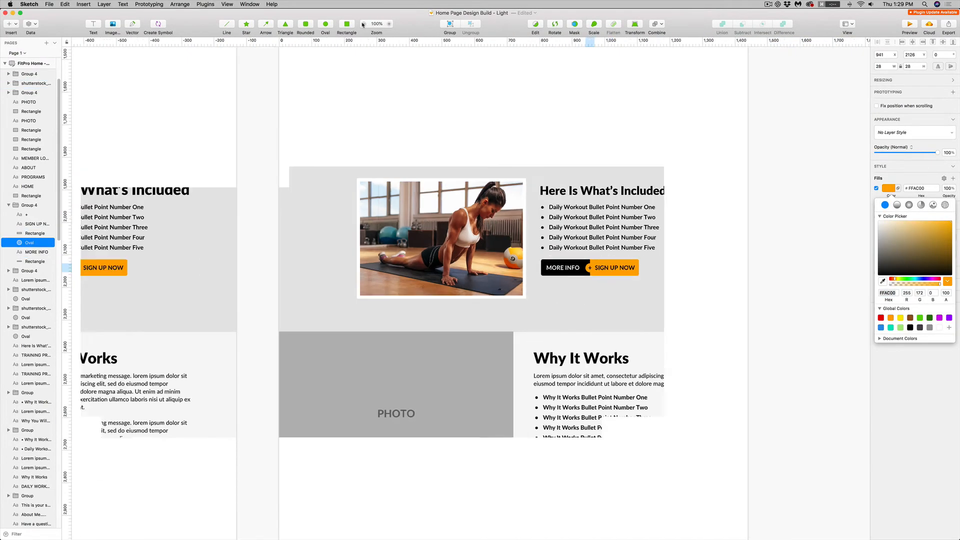
click(363, 23)
click(363, 24)
click(389, 24)
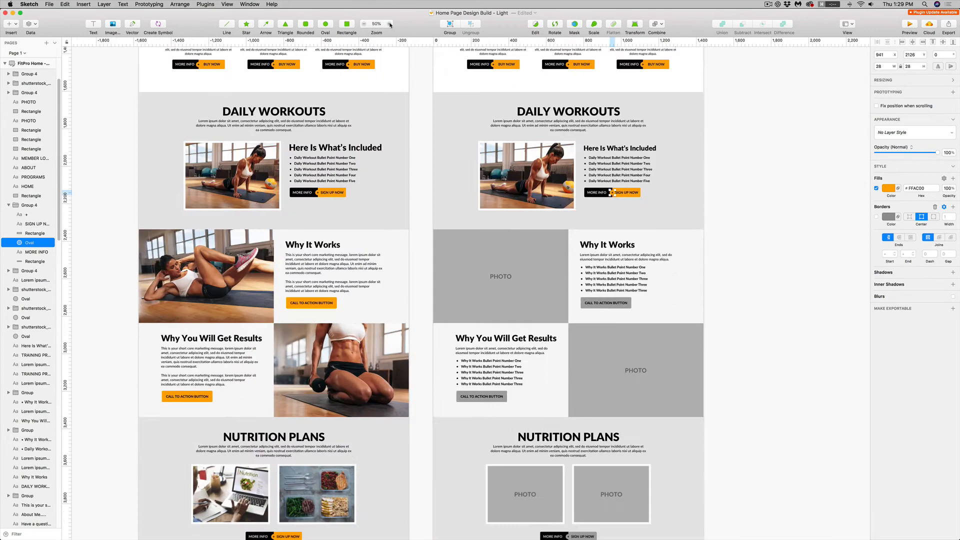
Delete the PHOTO labels from the gray placeholders in the Why It Works and Why You Will Get Results sections
click(823, 265)
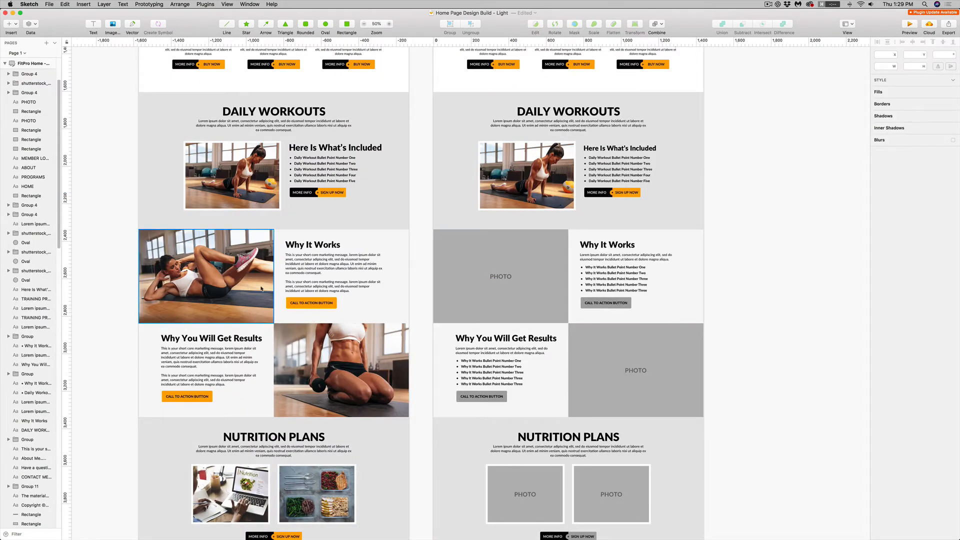
double_click(499, 280)
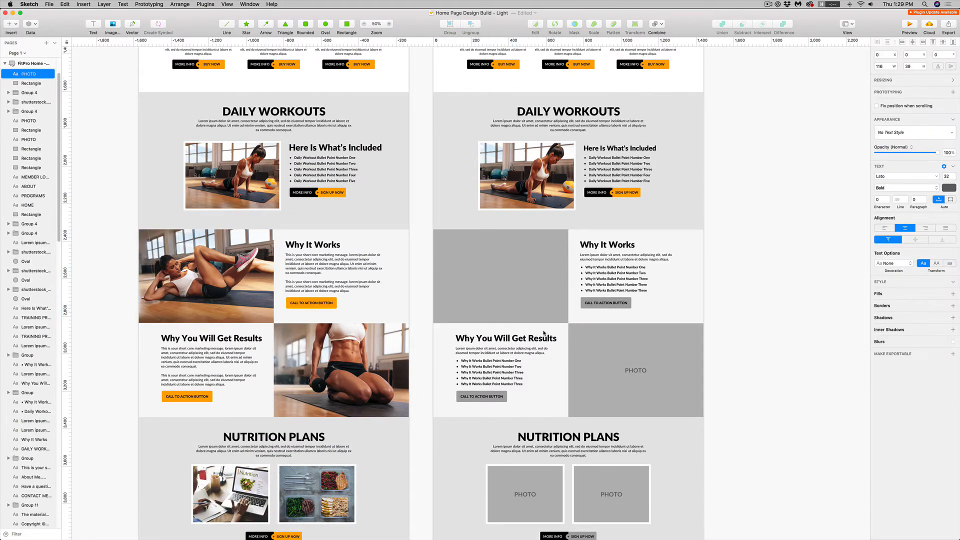
key(Delete)
Insert the lying crunch exercise photo, scale it to about 1149 × 766, and position it over the Why It Works placeholder
click(448, 280)
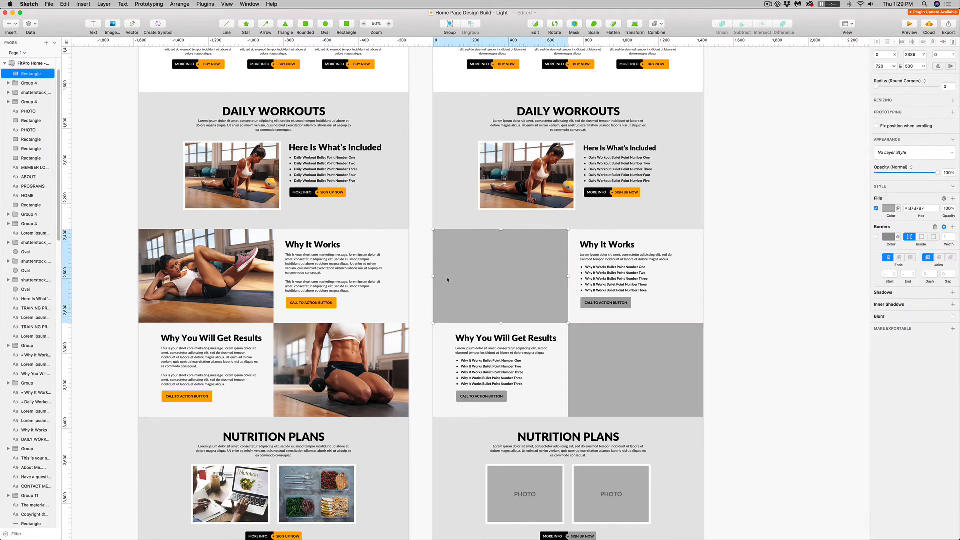
click(114, 24)
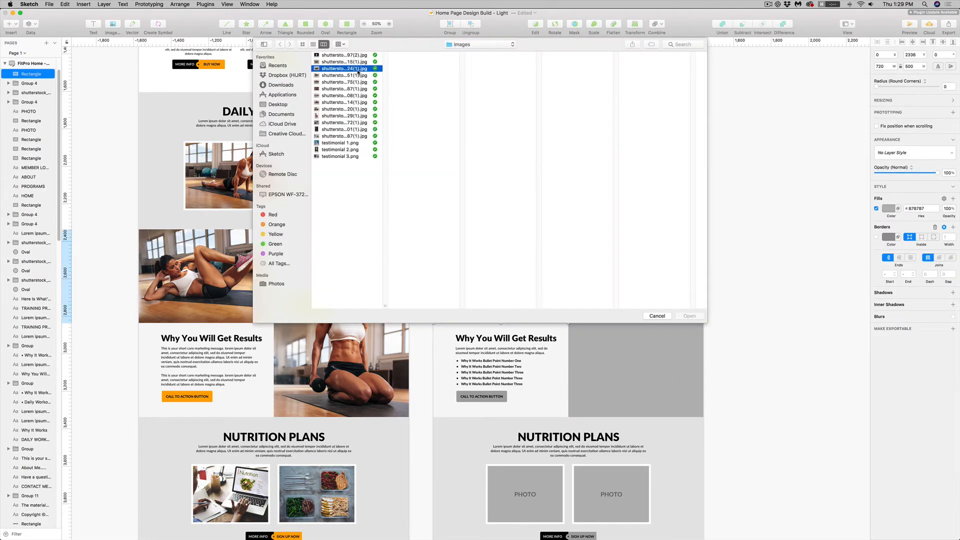
click(687, 316)
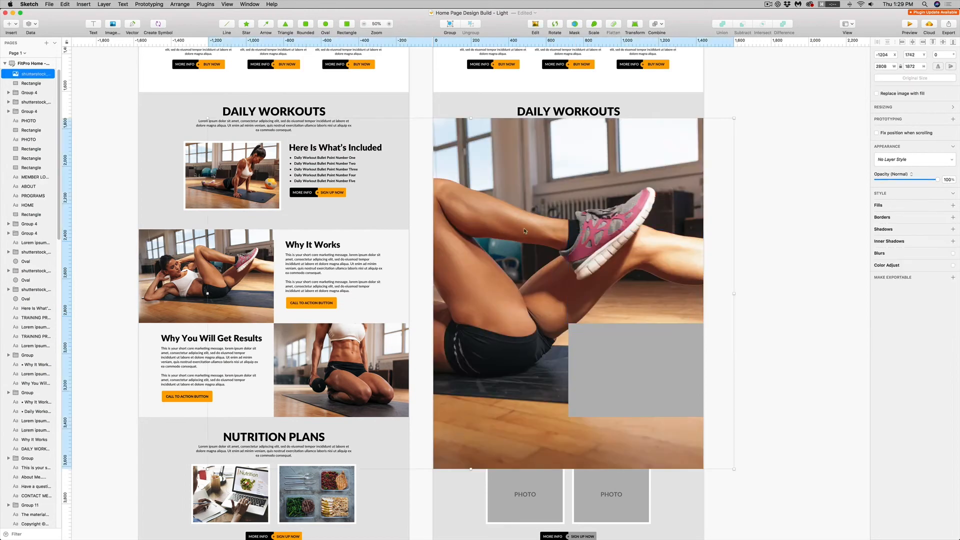
drag(733, 119, 684, 339)
drag(490, 376, 468, 283)
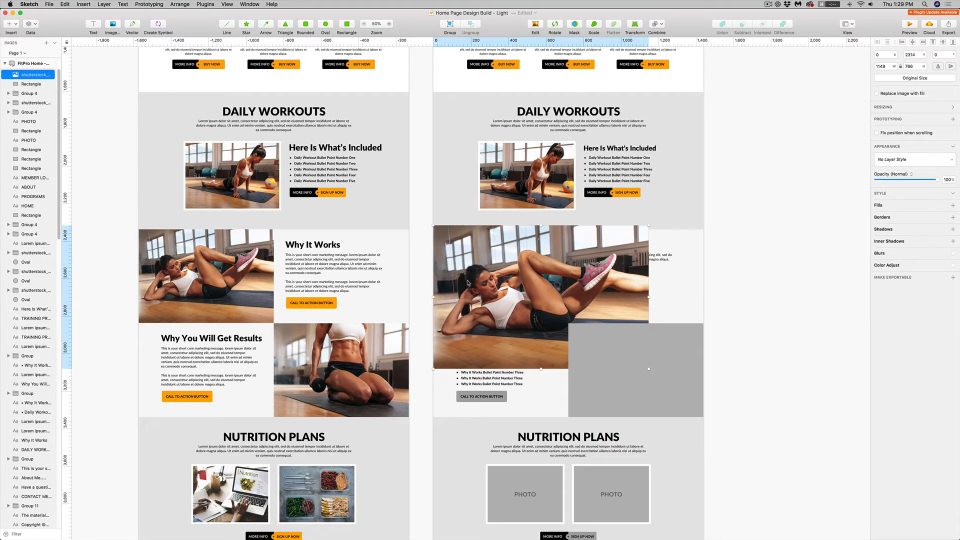
Move the crunch exercise photo behind the gray Why It Works rectangle and lower that rectangle's opacity
key(super+alt+Down)
key(super+alt+Down)
click(468, 283)
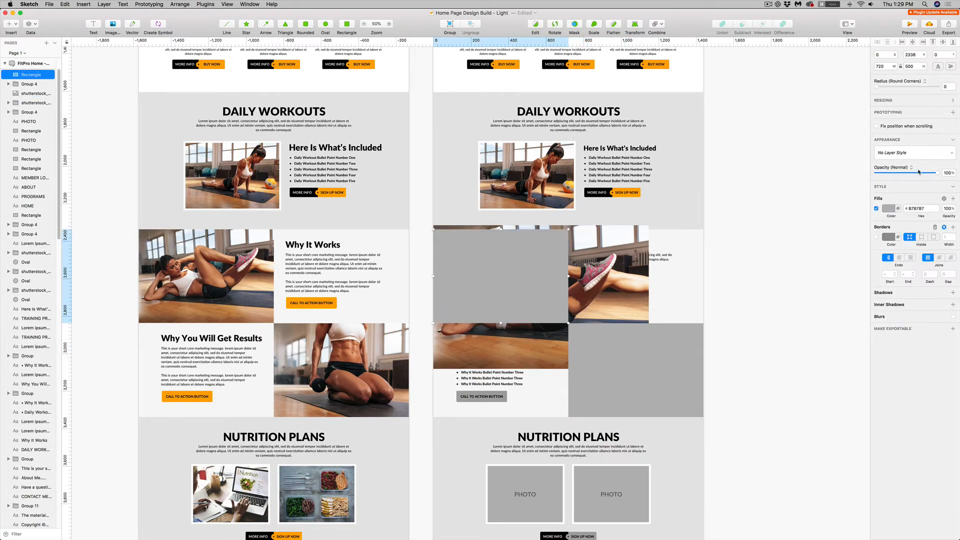
drag(918, 172, 916, 172)
Scale the crunch photo down to just cover the Why It Works placeholder and mask it with the gray rectangle
click(645, 264)
drag(649, 369, 583, 332)
shift+click(573, 244)
right_click(543, 251)
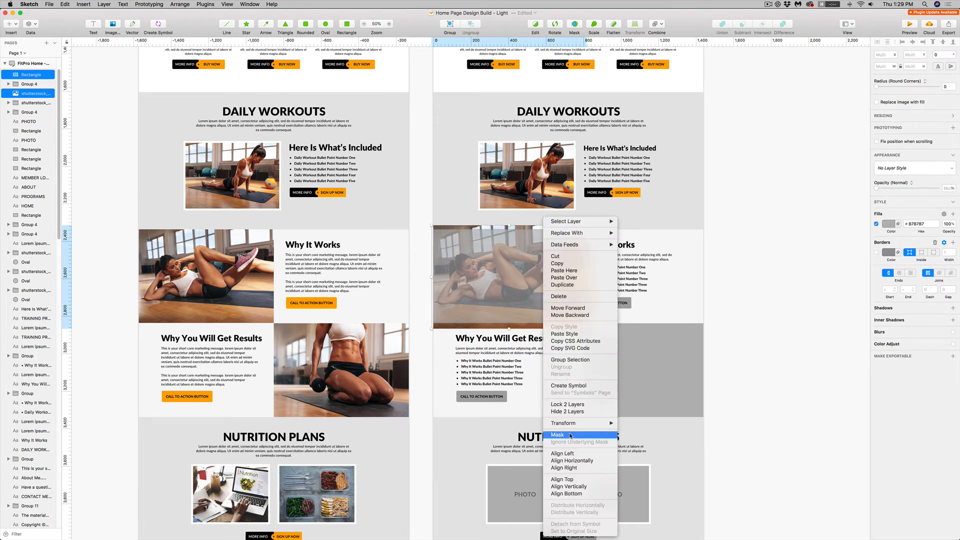
click(570, 435)
click(750, 283)
Fill the Why It Works CALL TO ACTION BUTTON rectangle with the orange sampled from an existing button
click(606, 303)
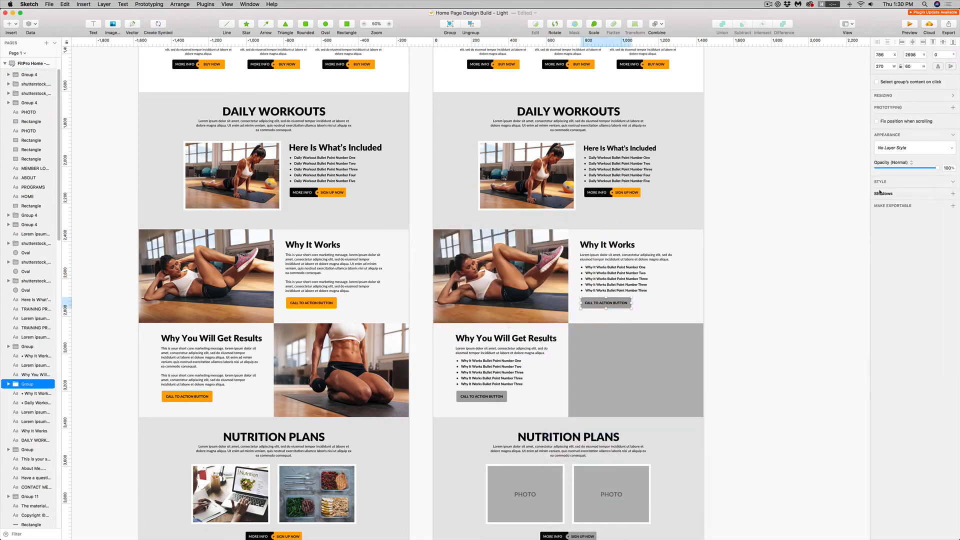
key(Return)
click(886, 210)
click(882, 301)
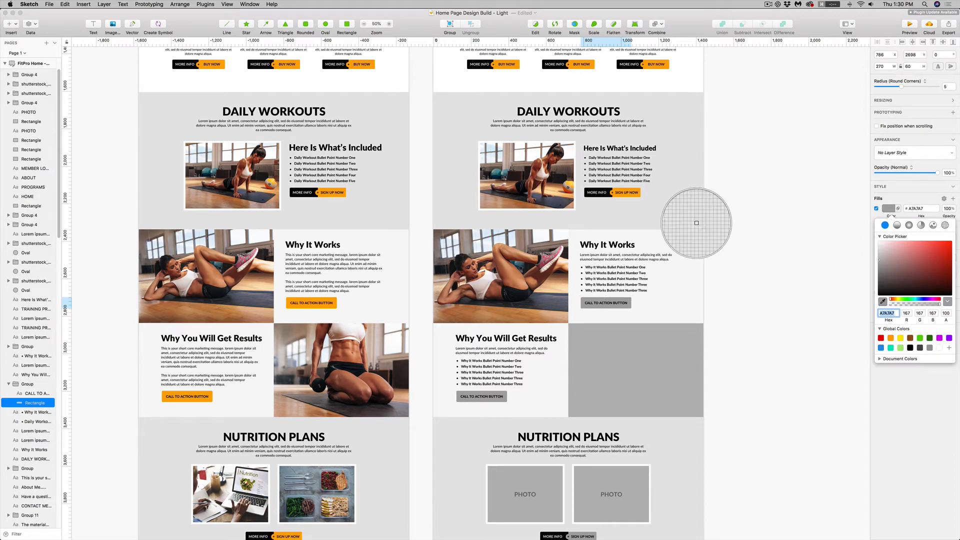
key(Escape)
click(760, 343)
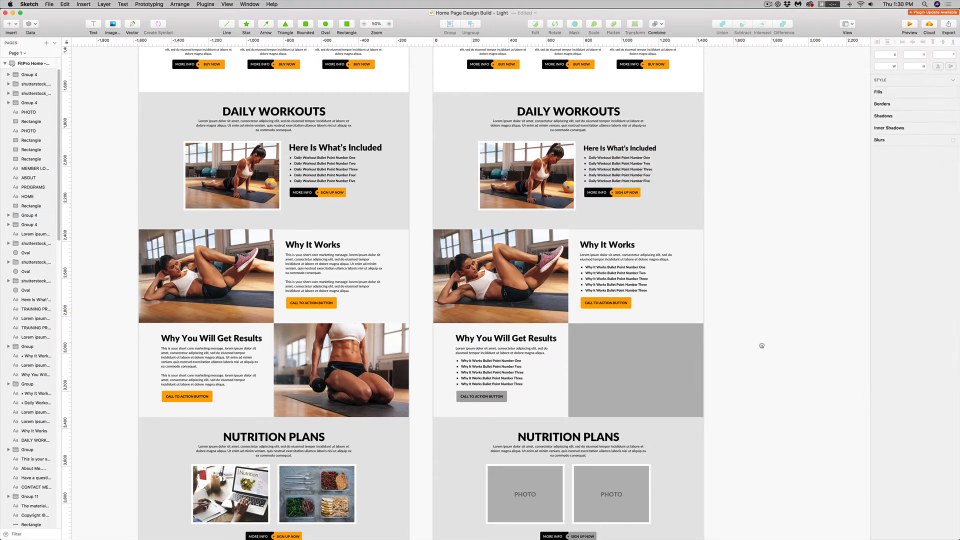
Insert the photo of the kneeling woman with a dumbbell for the Why You Will Get Results section
scroll(628, 272, down, 4)
click(629, 275)
click(370, 285)
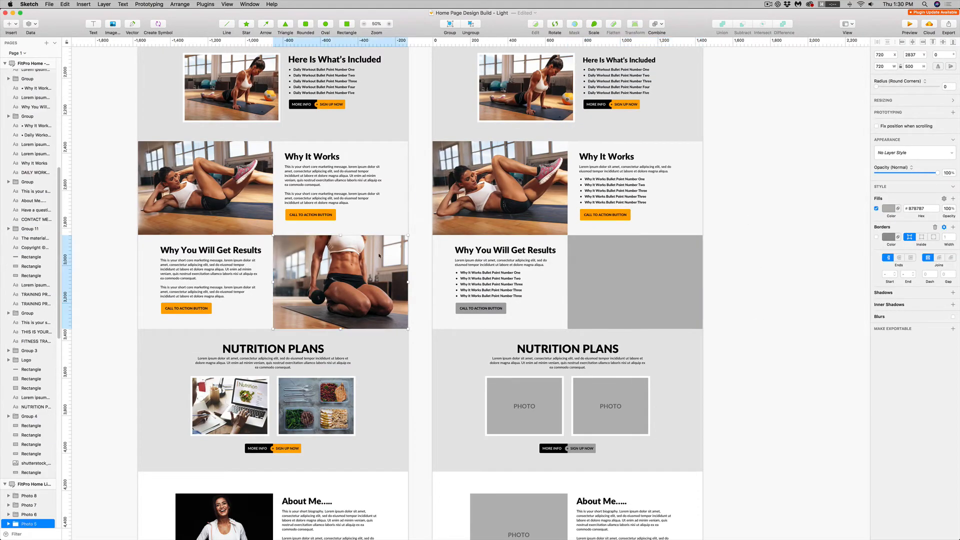
click(113, 24)
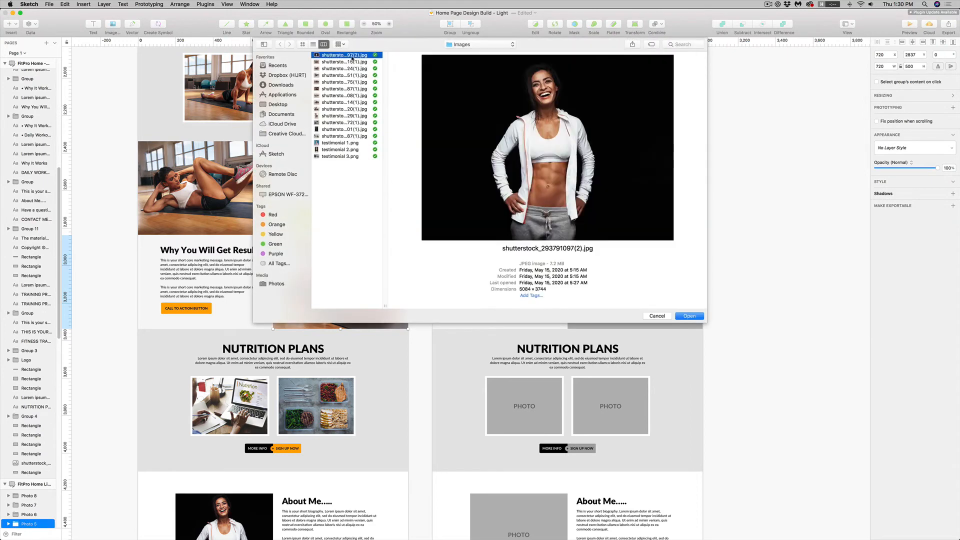
click(345, 81)
click(680, 317)
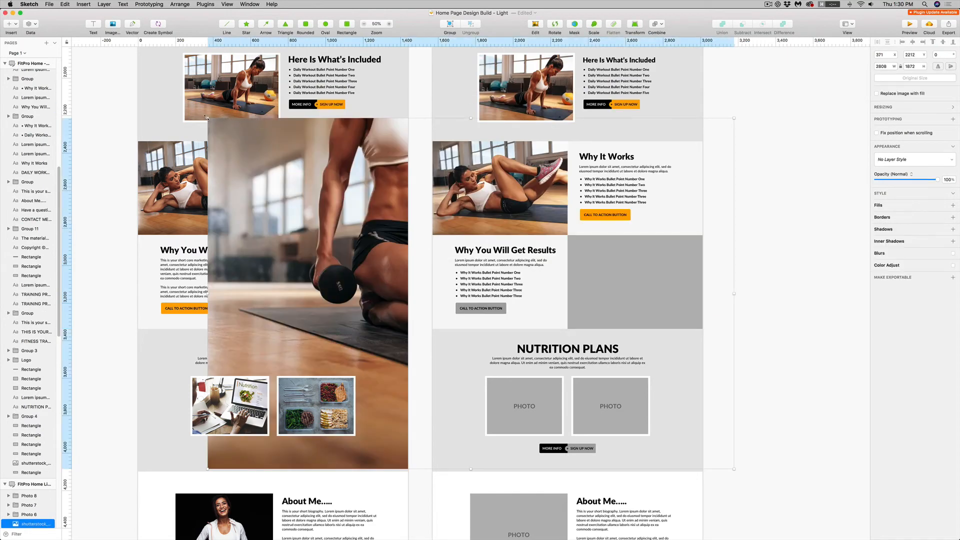
Scale the kneeling woman photo to about 867 × 578 and place it behind the gray Why You Will Get Results rectangle
drag(207, 118, 321, 203)
drag(365, 235, 666, 313)
key(alt+super+Down)
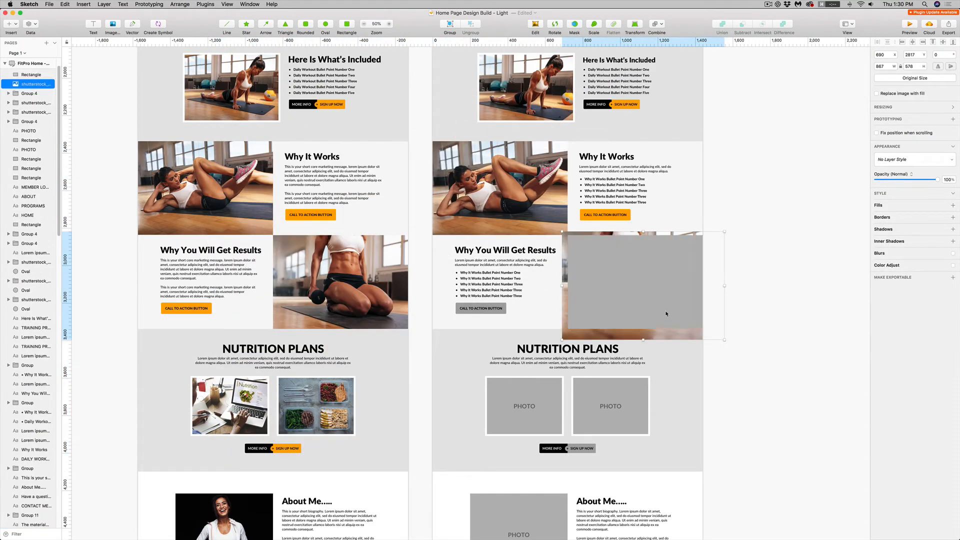
Enlarge the kneeling woman photo to cover the Why You Will Get Results placeholder and mask it with the gray rectangle
drag(642, 233, 657, 309)
shift+click(643, 321)
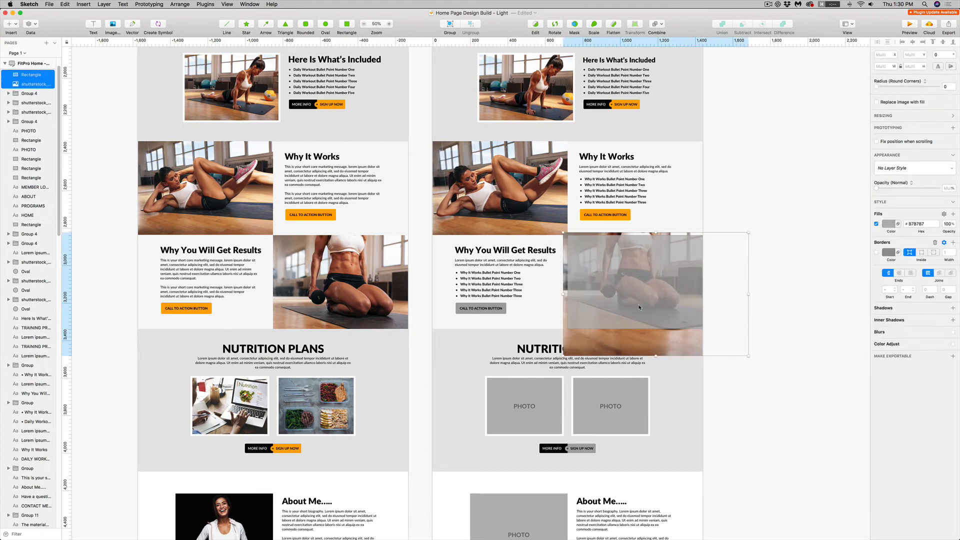
right_click(633, 344)
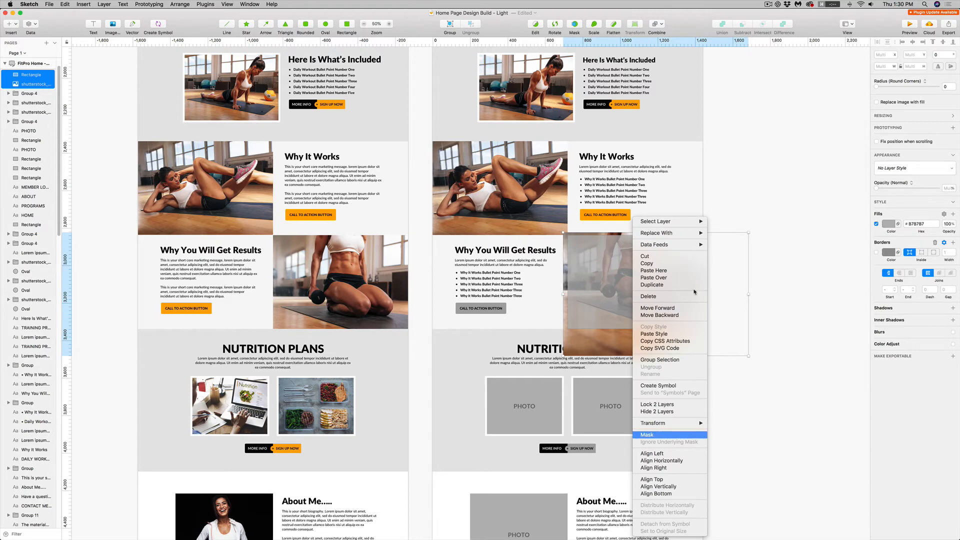
key(Return)
Fill the Why You Will Get Results CALL TO ACTION BUTTON rectangle with orange, sampled from the Why It Works button
click(501, 307)
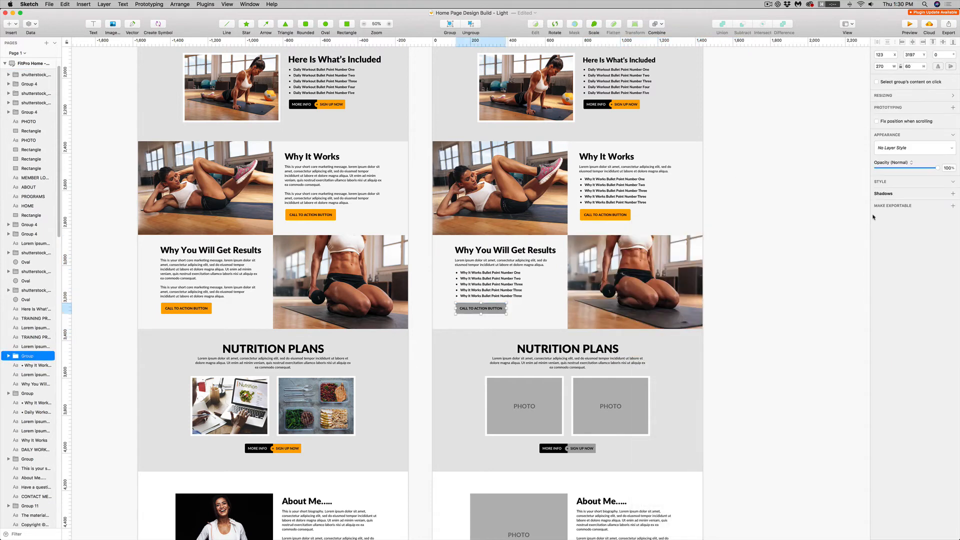
double_click(501, 307)
click(888, 208)
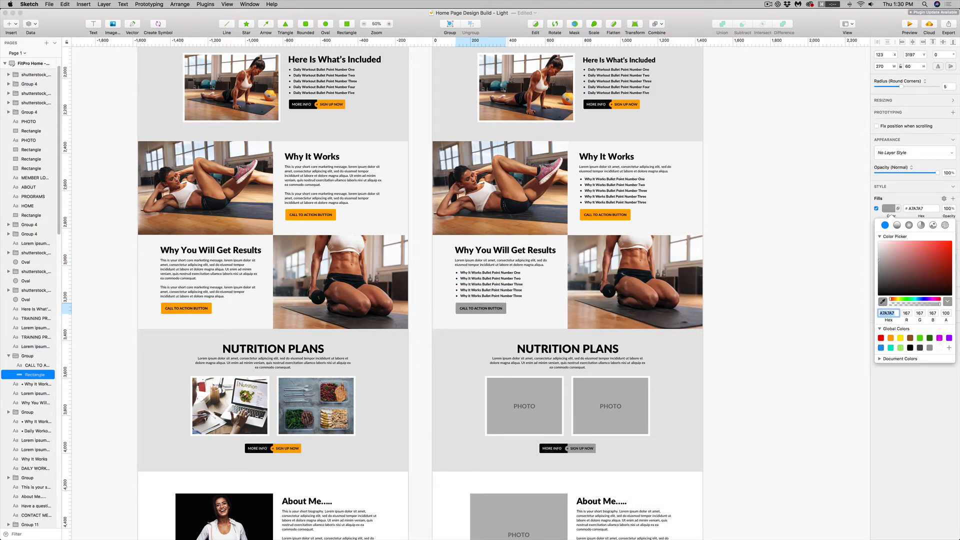
click(881, 296)
click(628, 215)
click(746, 305)
Delete the PHOTO labels from both Nutrition Plans placeholders
scroll(752, 259, down, 5)
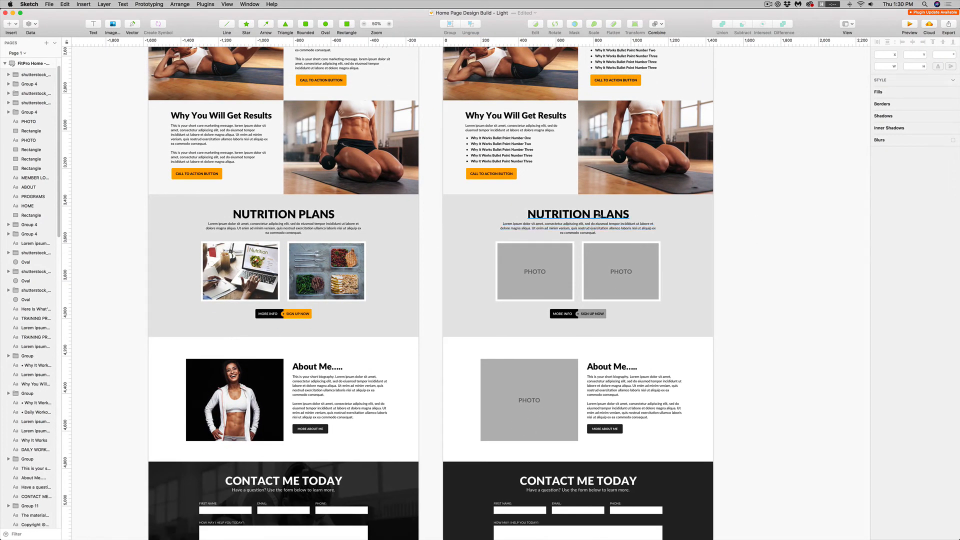
click(595, 232)
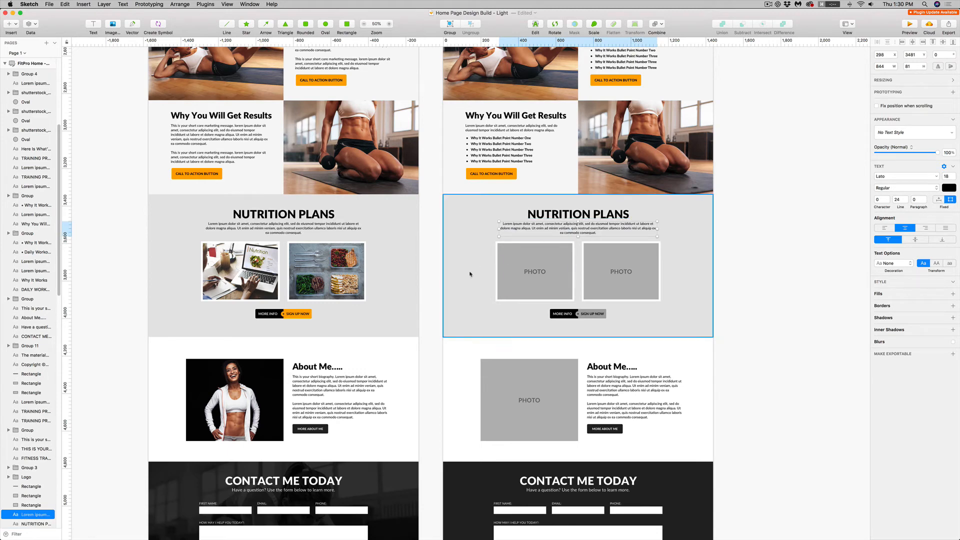
click(536, 273)
shift+click(620, 272)
key(Delete)
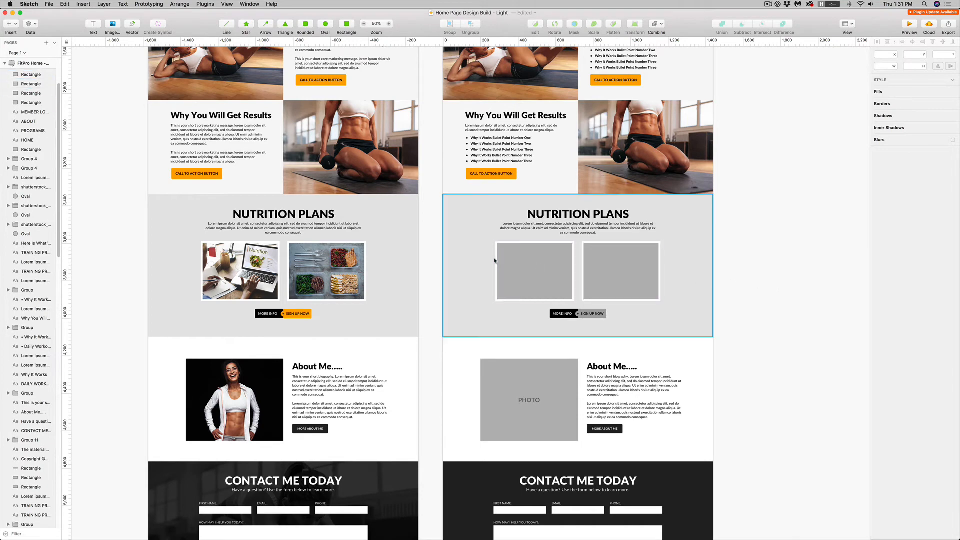
key(super+shift+k)
click(344, 109)
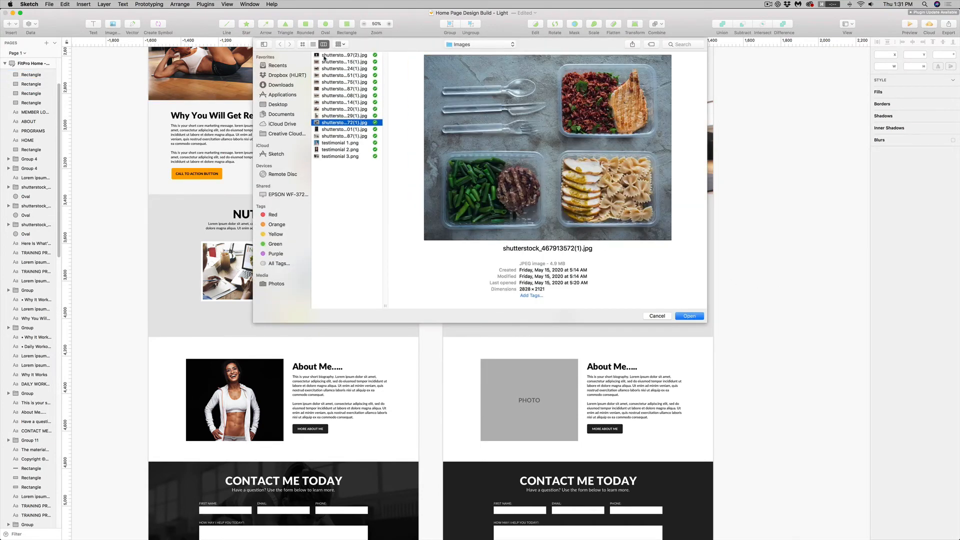
click(689, 316)
drag(739, 429, 655, 245)
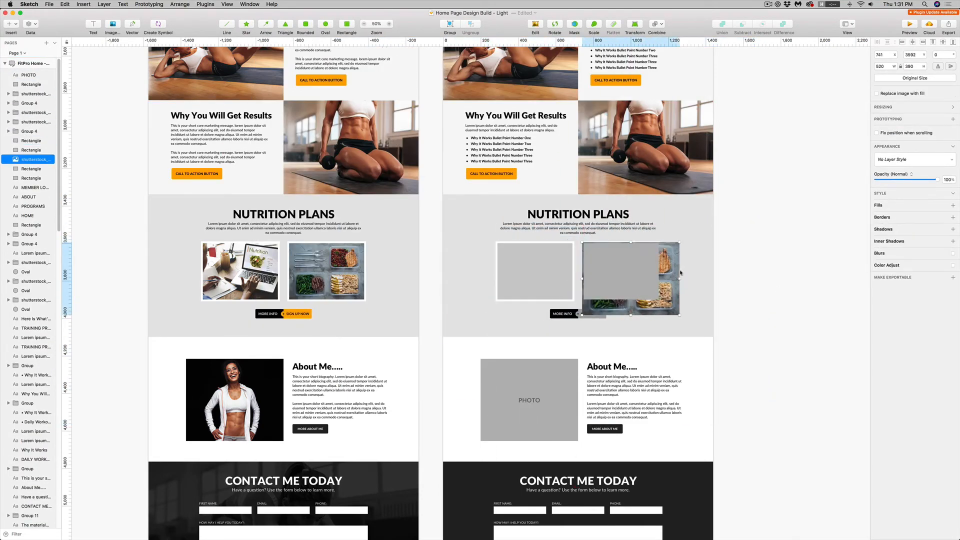
click(560, 280)
key(super+shift+k)
click(348, 136)
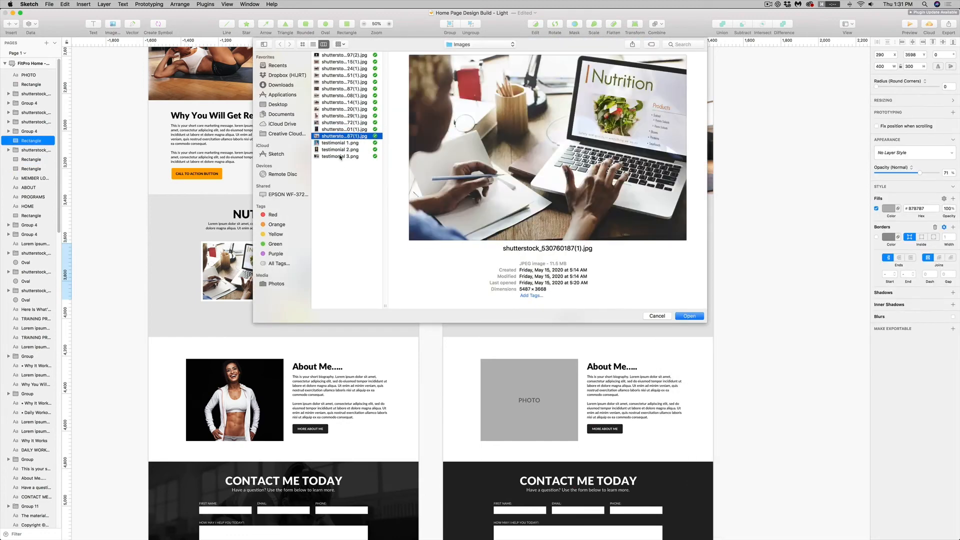
click(689, 316)
drag(715, 430, 572, 242)
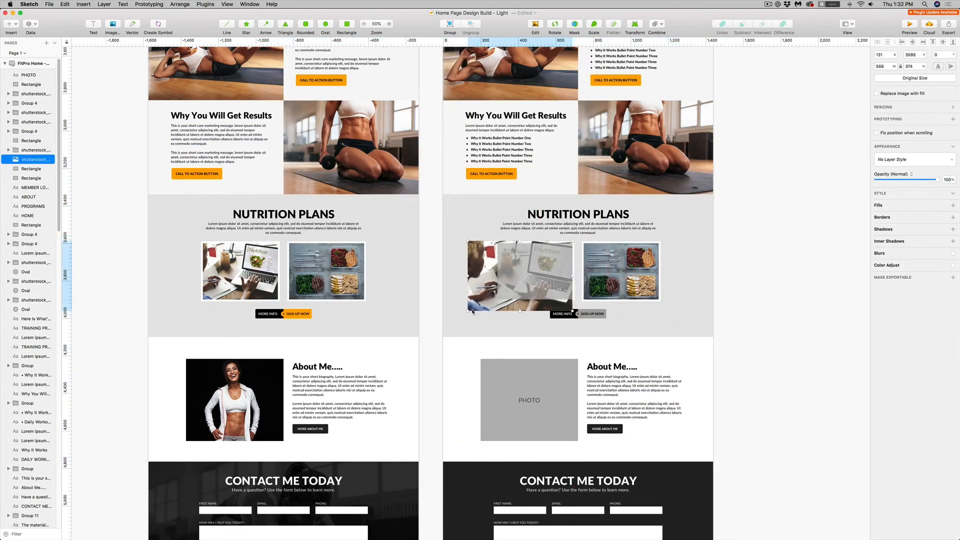
Fill the Nutrition Plans SIGN UP NOW rectangle and its plus badge oval with orange #FFAC00
click(593, 314)
click(888, 208)
click(890, 338)
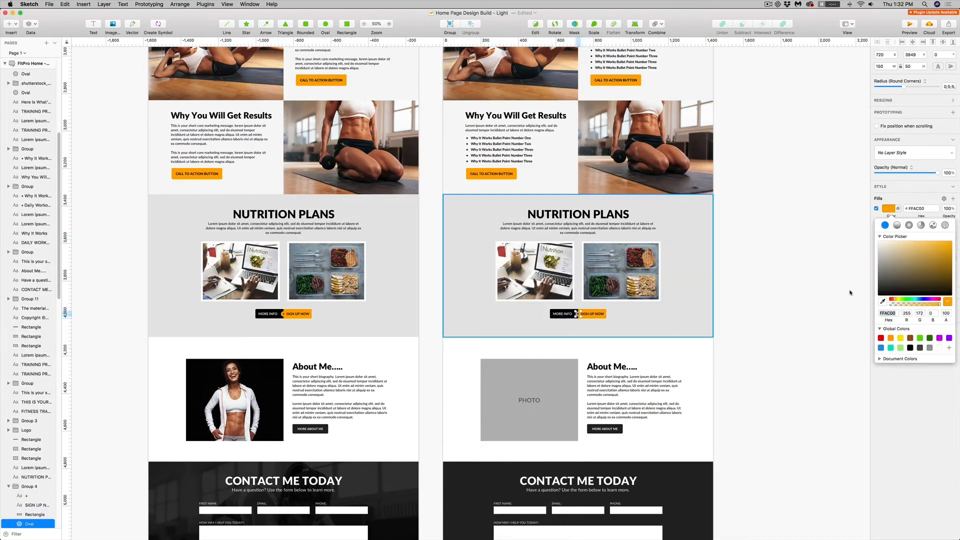
click(761, 360)
Delete the PHOTO label from the About Me placeholder
scroll(755, 272, right, 3)
scroll(714, 291, left, 3)
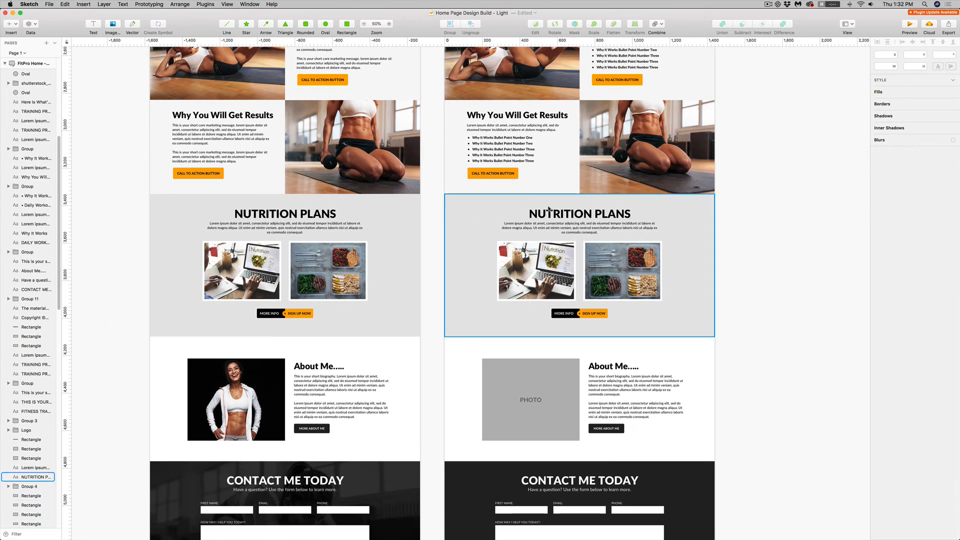
scroll(764, 322, down, 5)
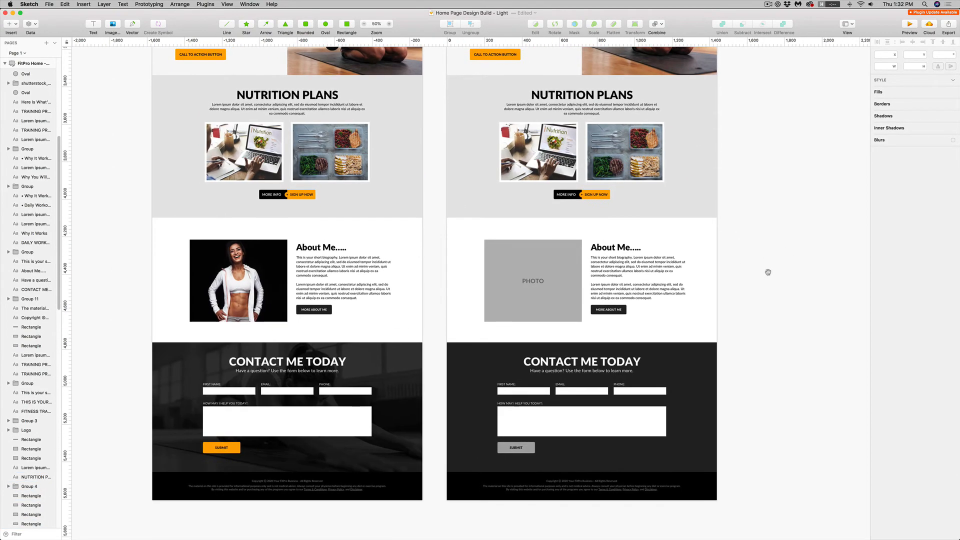
click(569, 287)
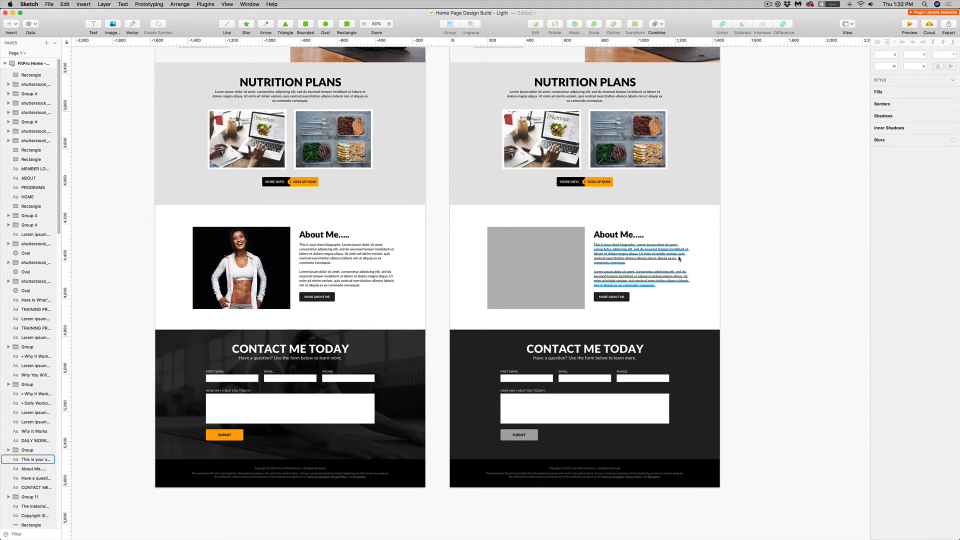
click(555, 260)
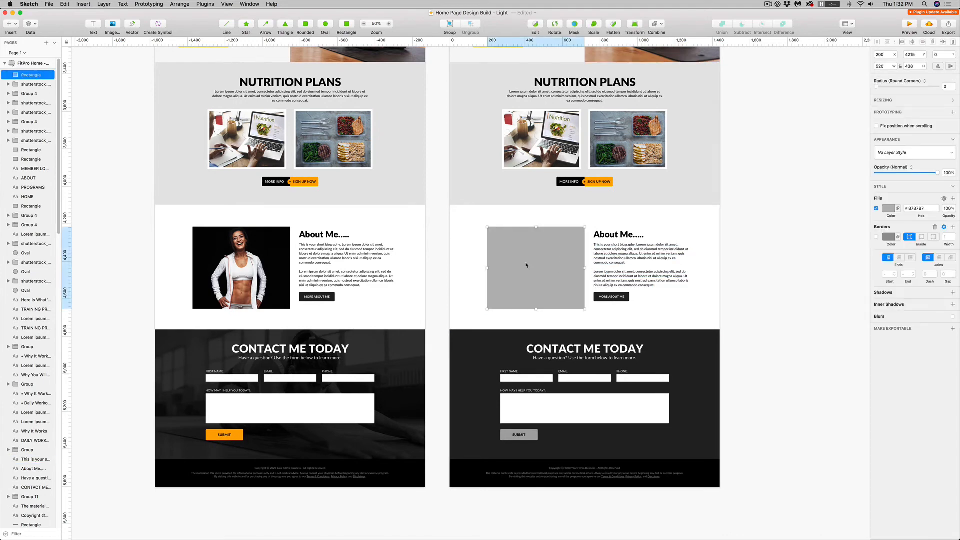
click(112, 24)
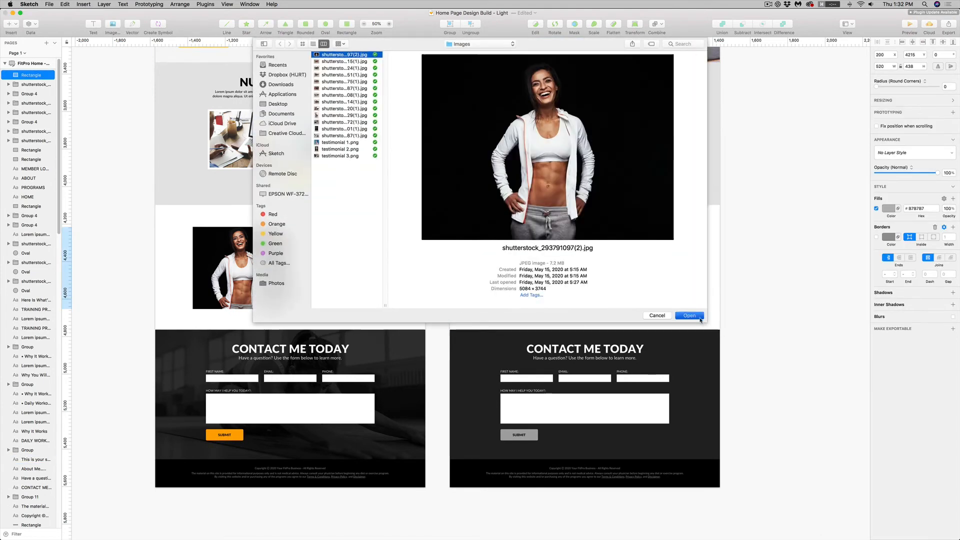
key(Return)
drag(709, 469, 608, 317)
Mask the portrait photo with the gray About Me placeholder rectangle
right_click(573, 280)
click(592, 345)
right_click(587, 280)
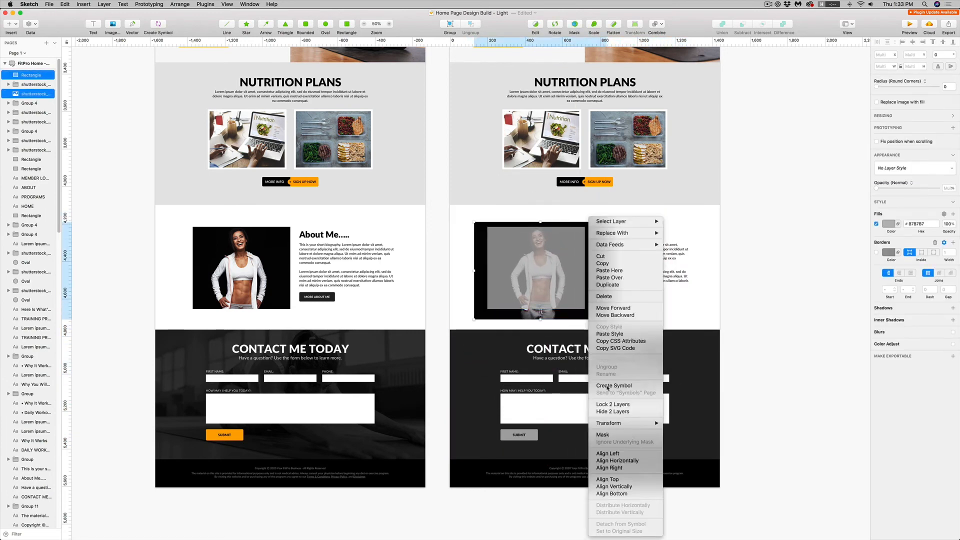
click(607, 350)
Compare the wireframe artboard's finished sections with the light design from the header down to the contact form
scroll(743, 275, down, 5)
click(484, 273)
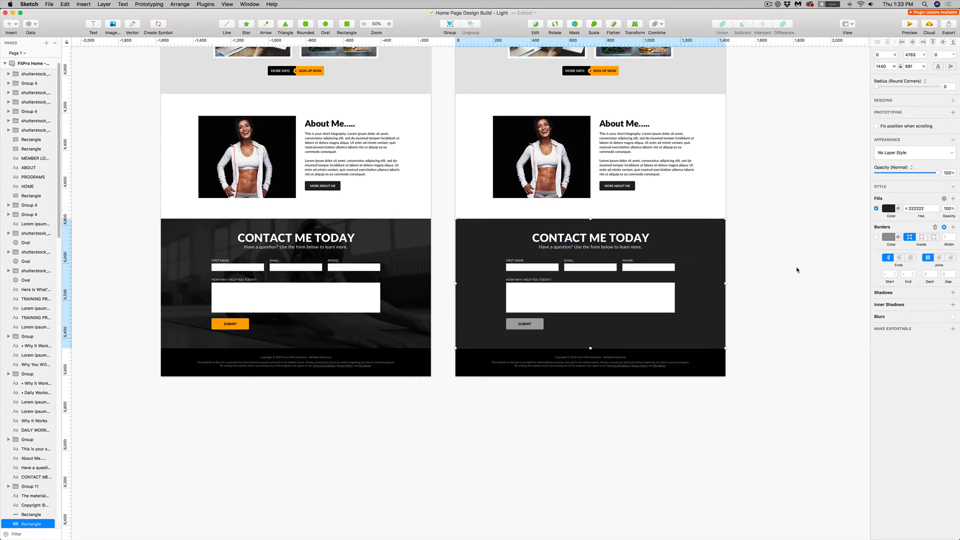
scroll(782, 211, up, 20)
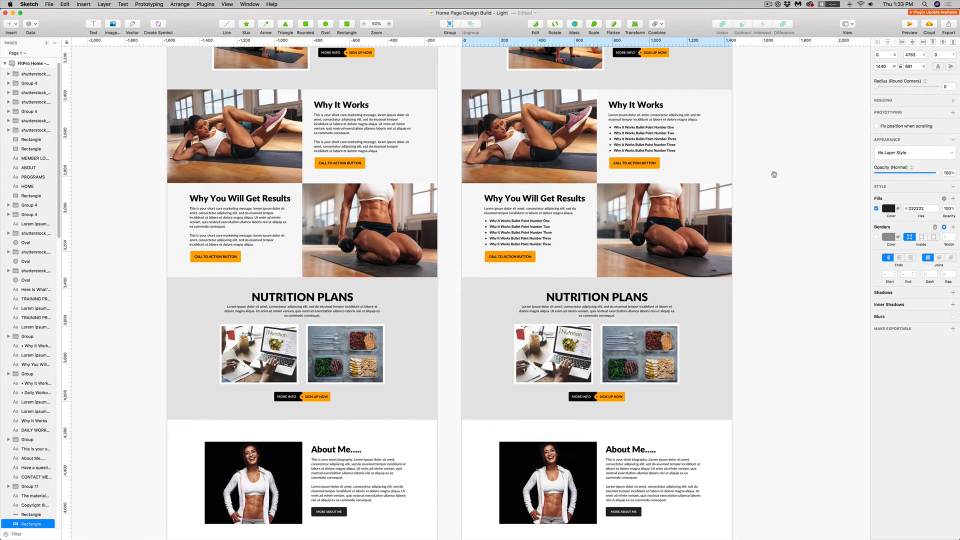
scroll(784, 230, up, 10)
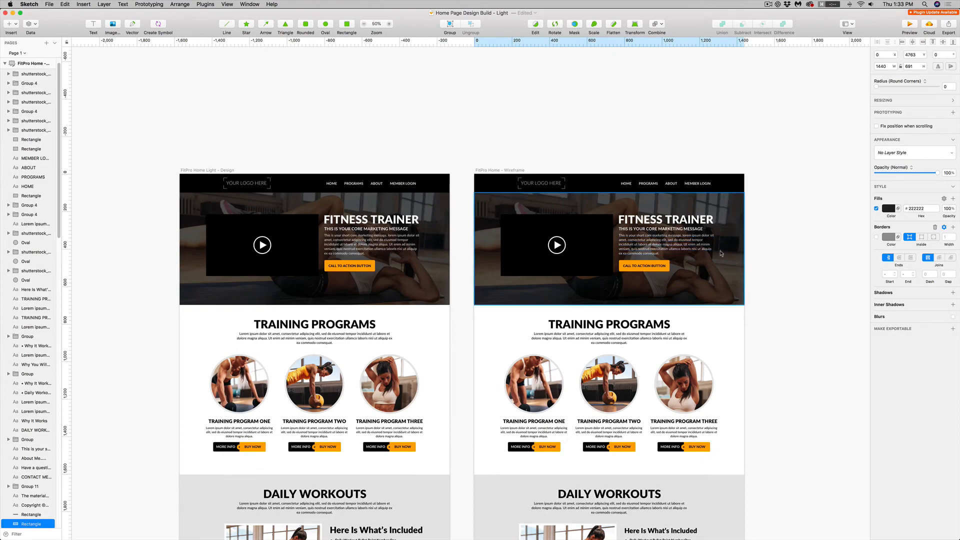
click(770, 376)
scroll(778, 390, down, 15)
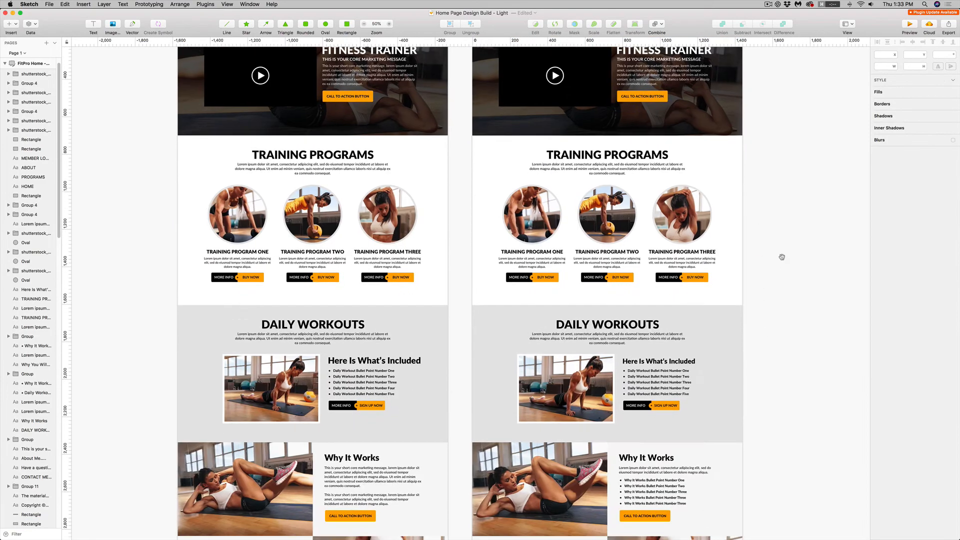
scroll(783, 408, down, 10)
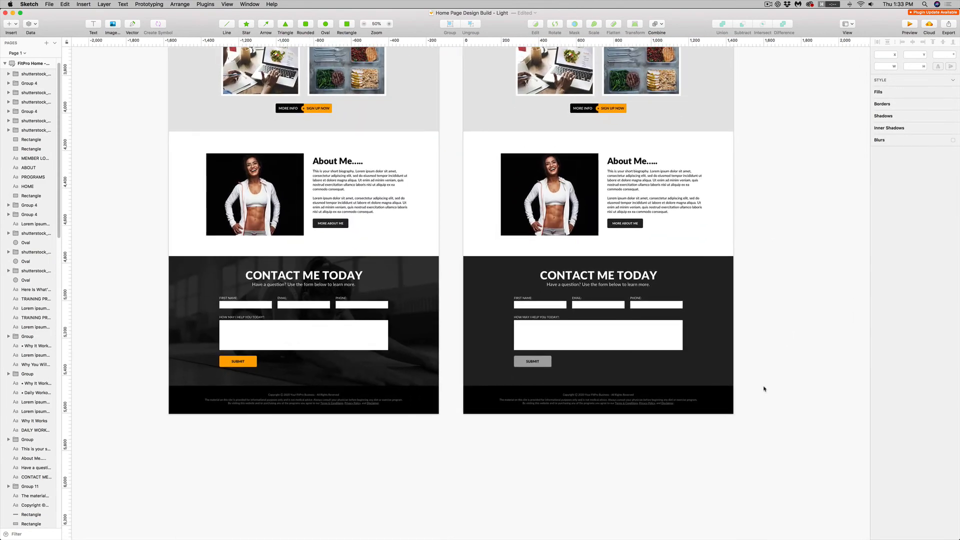
click(699, 305)
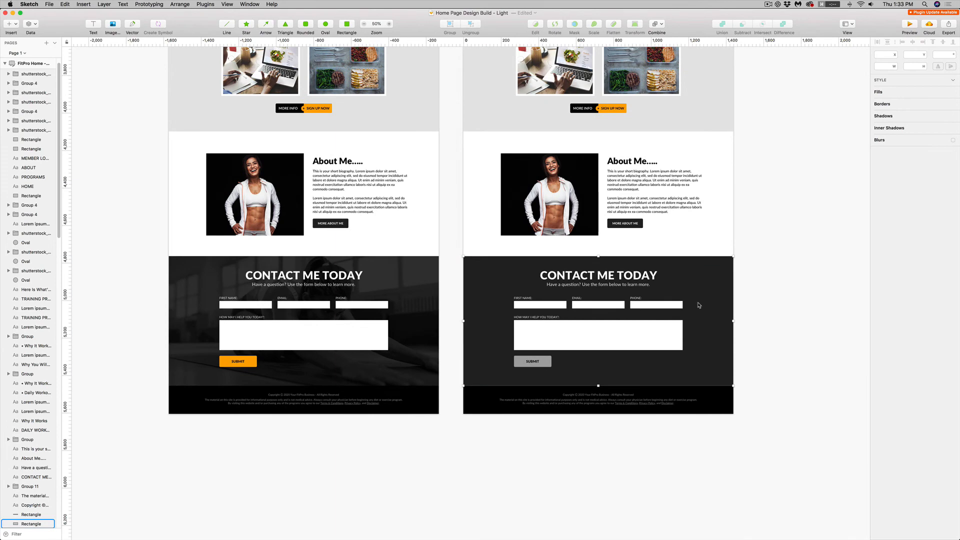
click(112, 24)
key(Down)
key(Down)
key(Down)
key(Down)
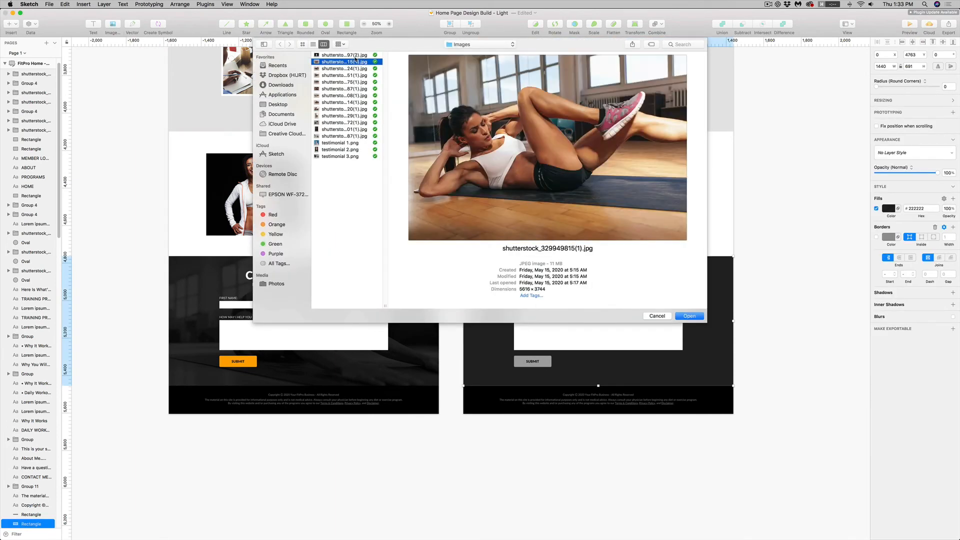
key(Down)
key(Down)
key(Down)
key(Down)
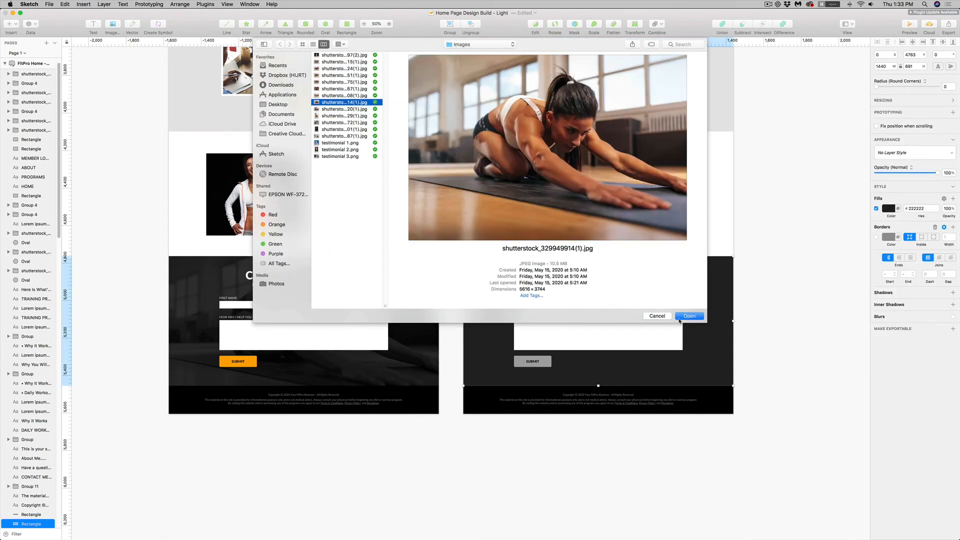
click(682, 317)
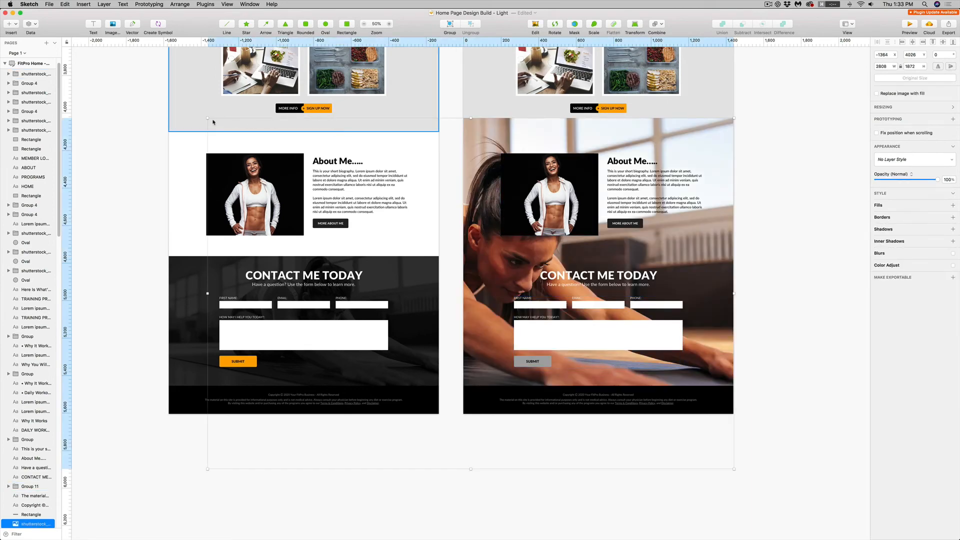
drag(205, 119, 463, 246)
Turn on Color Adjust for the contact photo and set its saturation to -100%
click(410, 383)
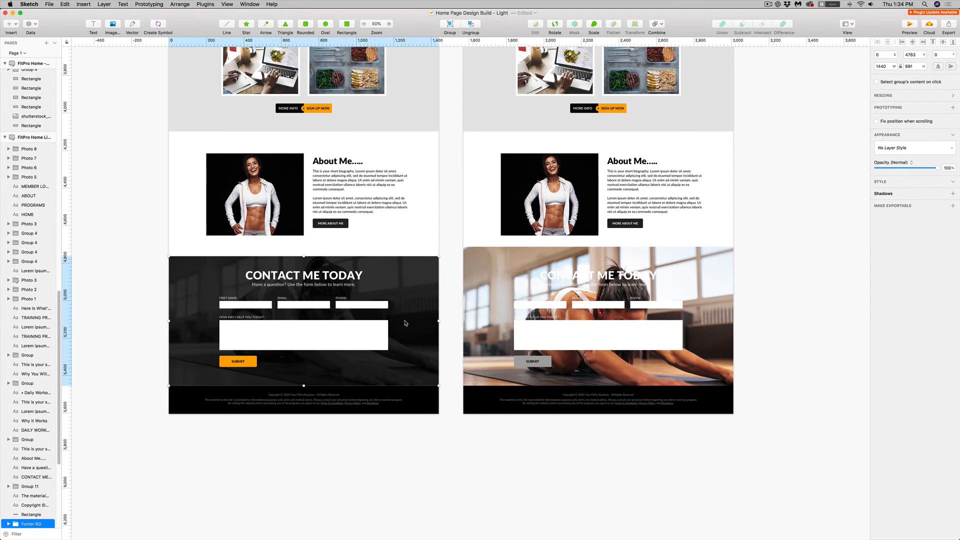
click(483, 286)
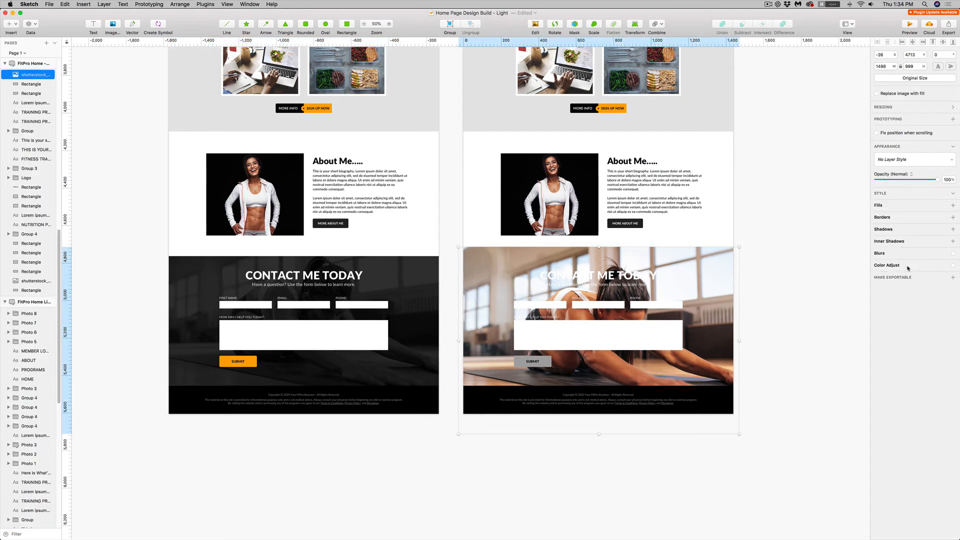
click(952, 265)
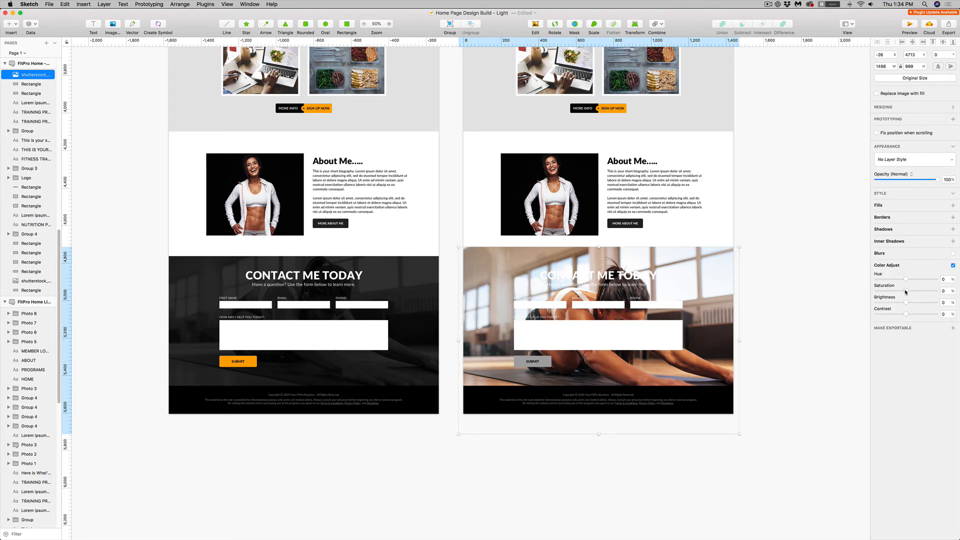
drag(906, 291, 836, 287)
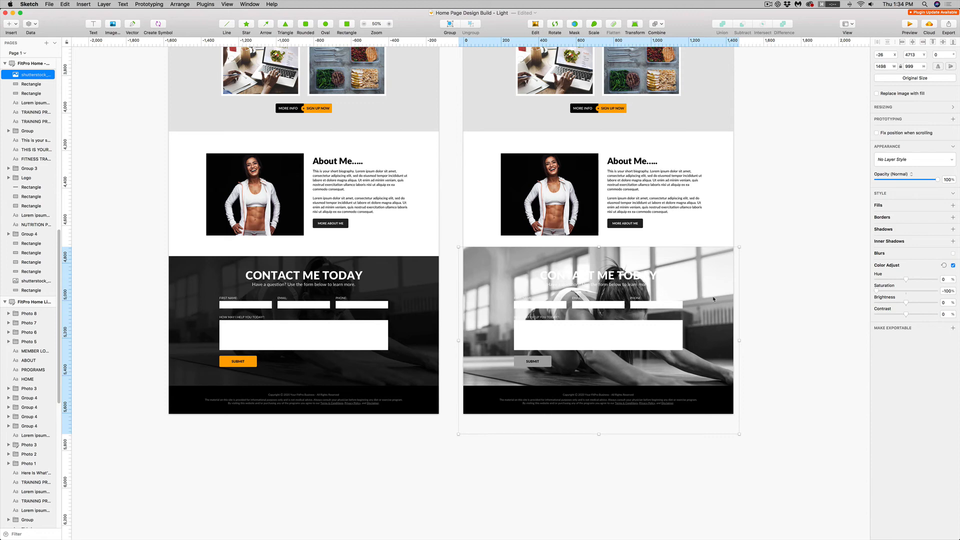
Send the contact photo behind the dark section rectangle and lower that rectangle's opacity to 64%
key(super+alt+Down)
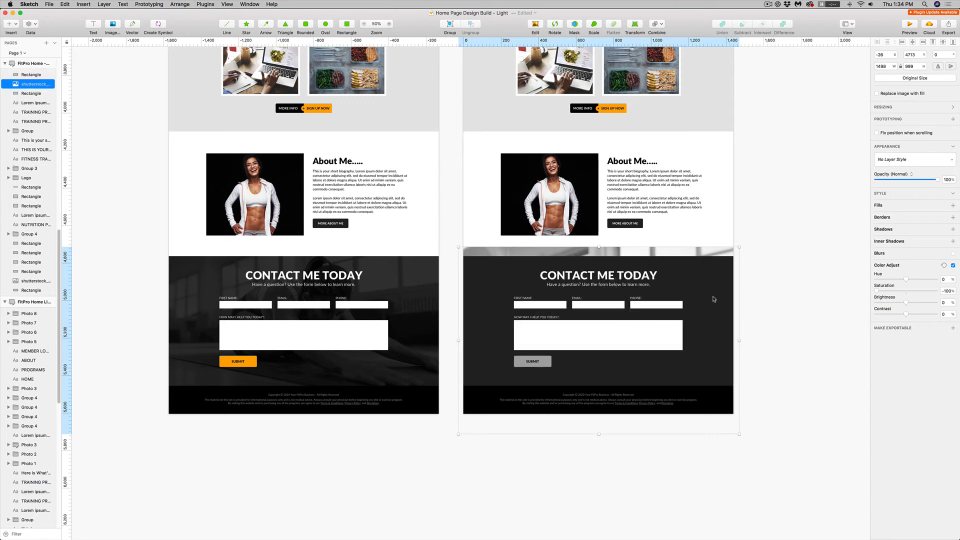
click(714, 299)
click(916, 173)
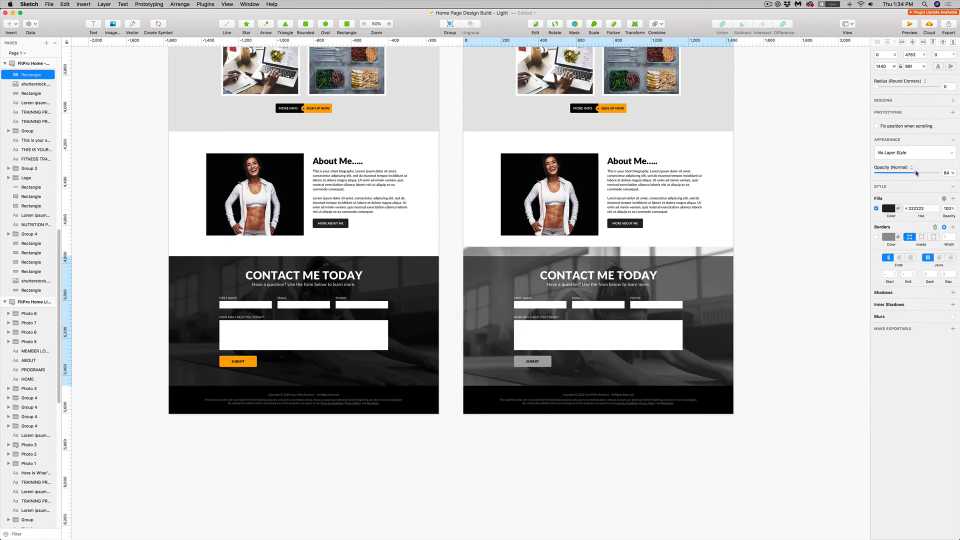
Nudge the grayscale contact photo slightly upward and mask it with the Contact Me Today background rectangle
click(818, 229)
click(711, 252)
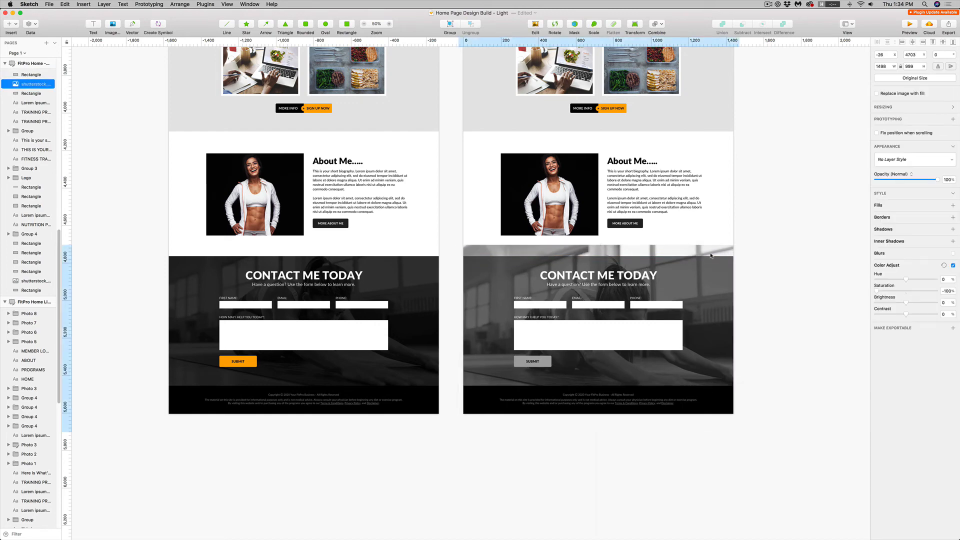
click(794, 229)
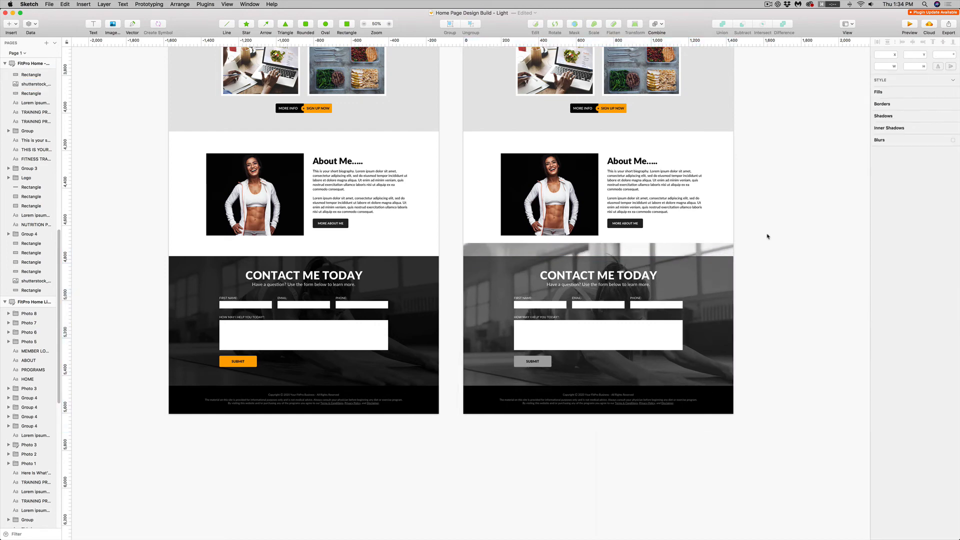
click(688, 278)
shift+click(688, 252)
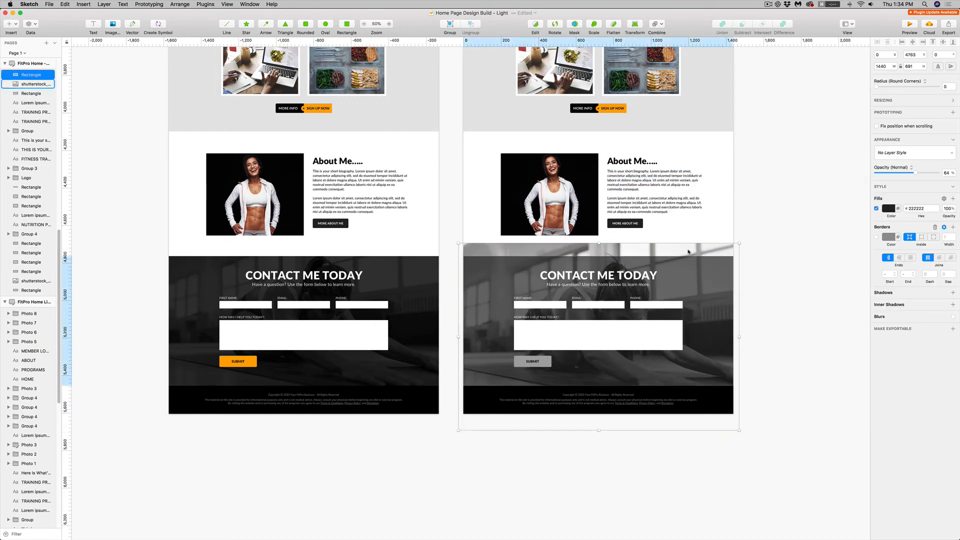
right_click(708, 312)
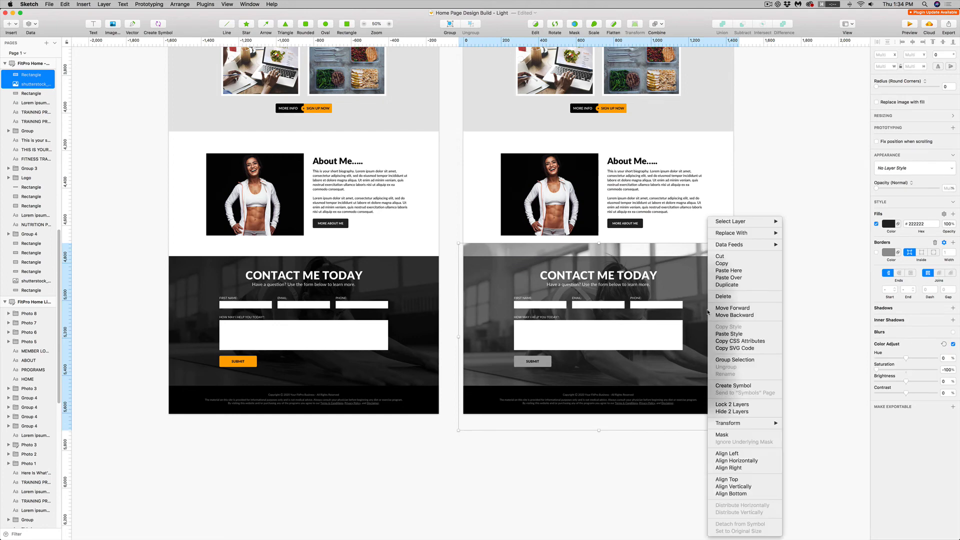
click(722, 434)
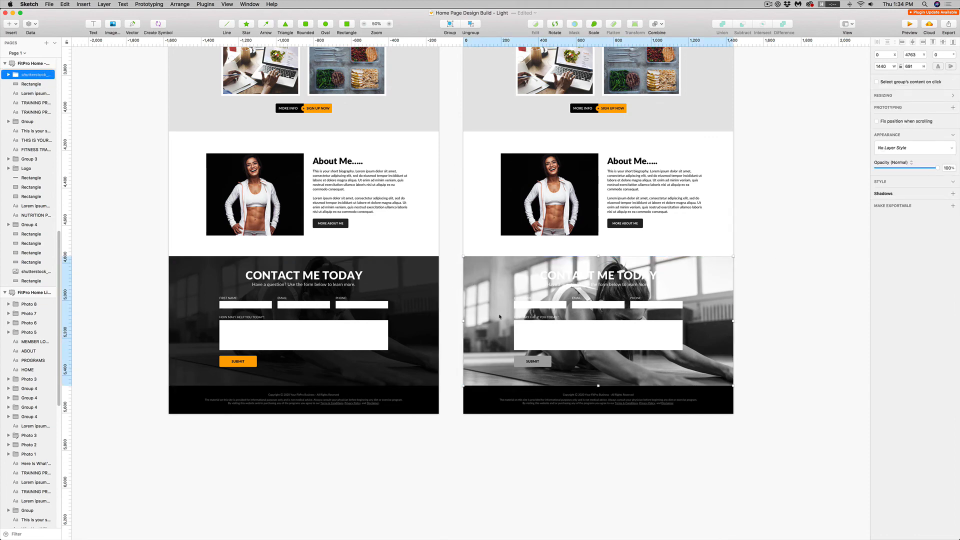
Cover the masked contact photo with a borderless 1440 × 691 rectangle filled #000000 at about 69% opacity
key(r)
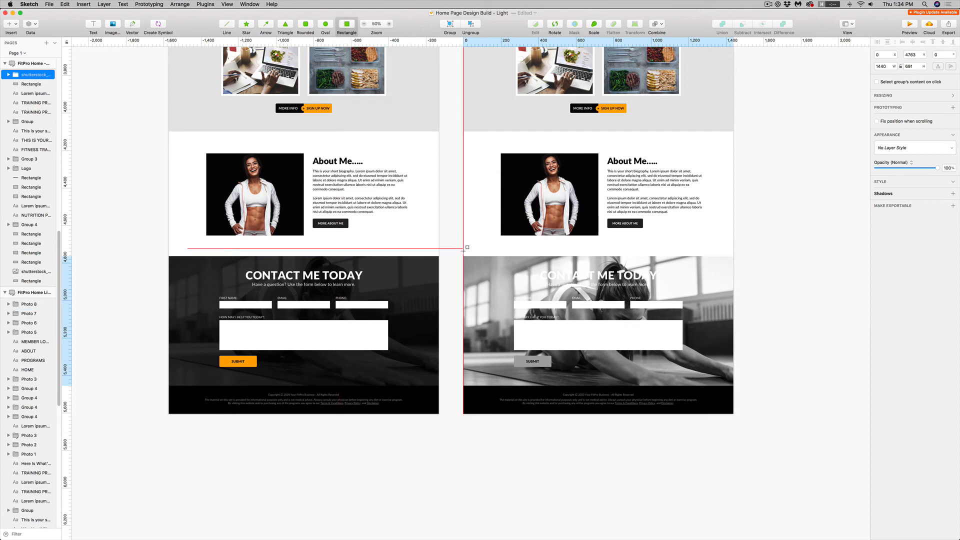
drag(464, 256, 733, 386)
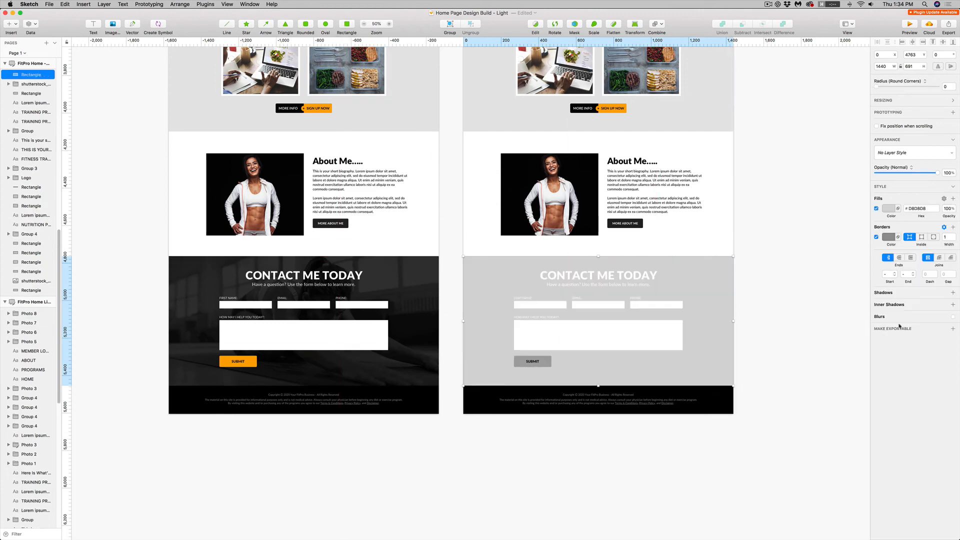
click(877, 238)
click(888, 208)
drag(915, 260, 895, 300)
click(723, 285)
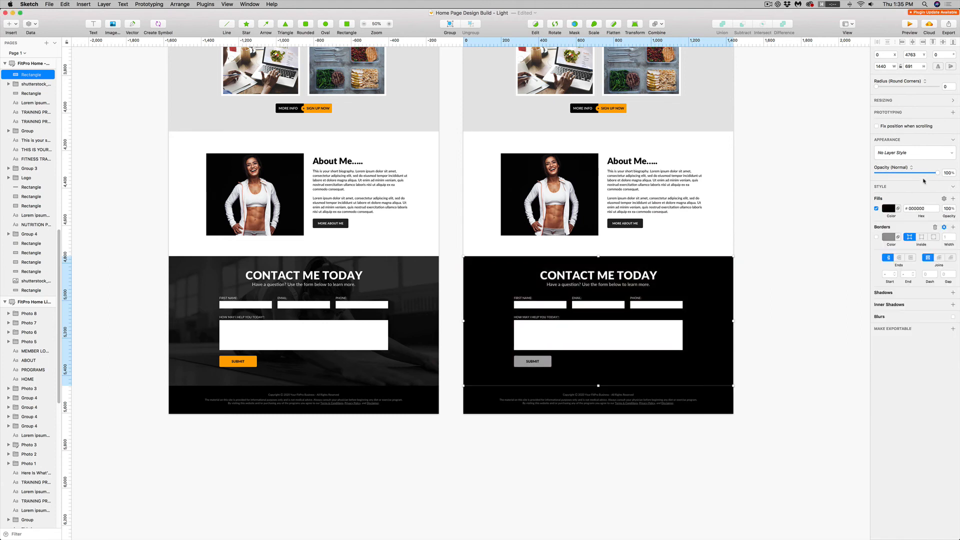
drag(937, 174, 924, 173)
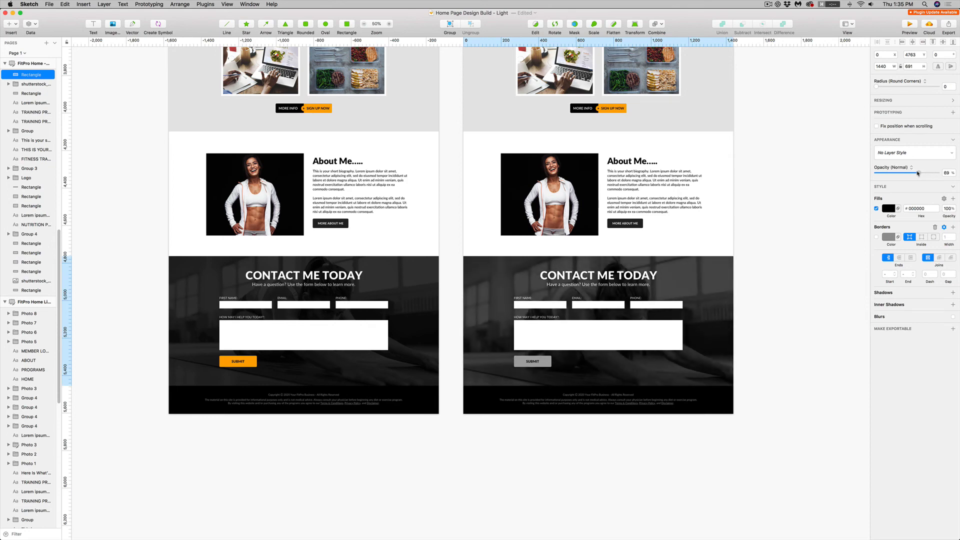
click(806, 369)
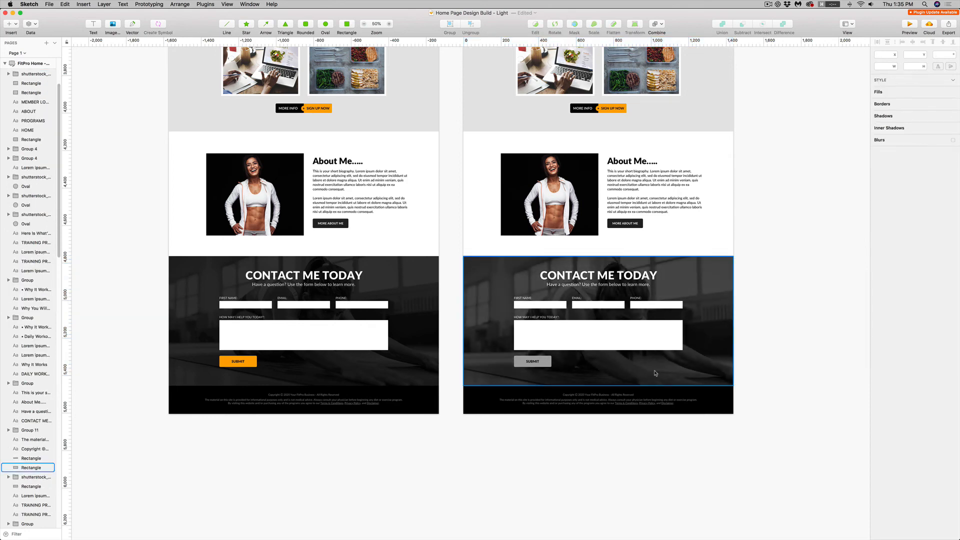
Fill the contact form's SUBMIT button rectangle with orange #FFAC00 sampled from the Nutrition Plans SIGN UP NOW button
click(562, 366)
double_click(550, 365)
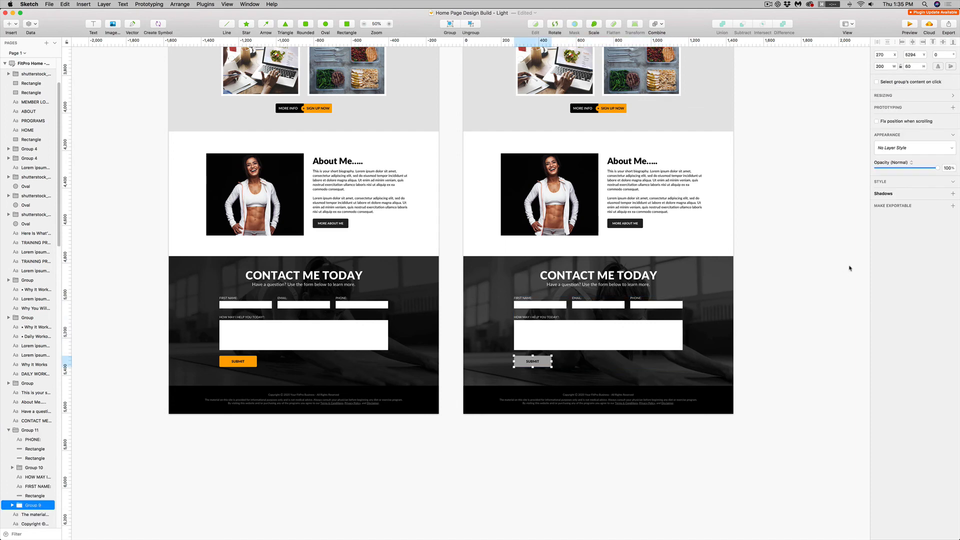
double_click(532, 361)
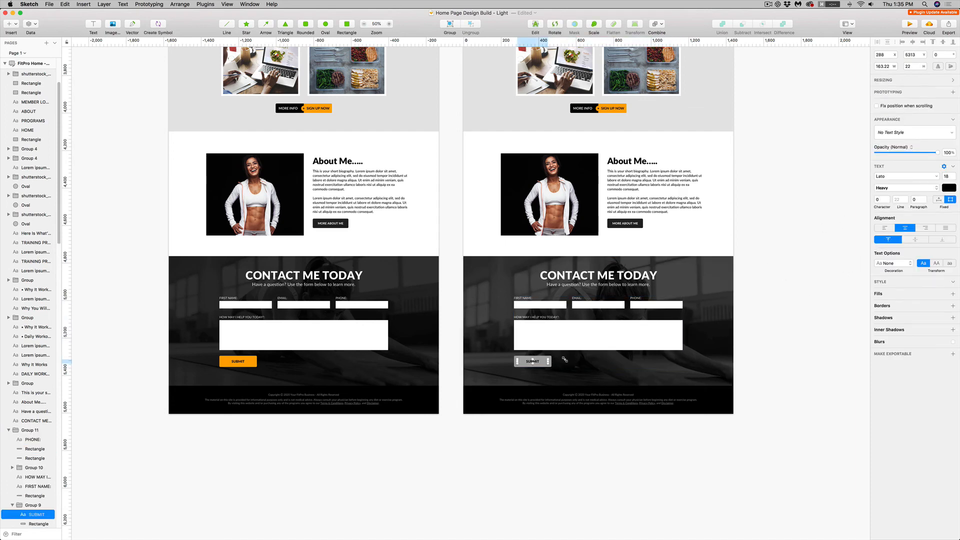
key(Tab)
key(Return)
click(889, 159)
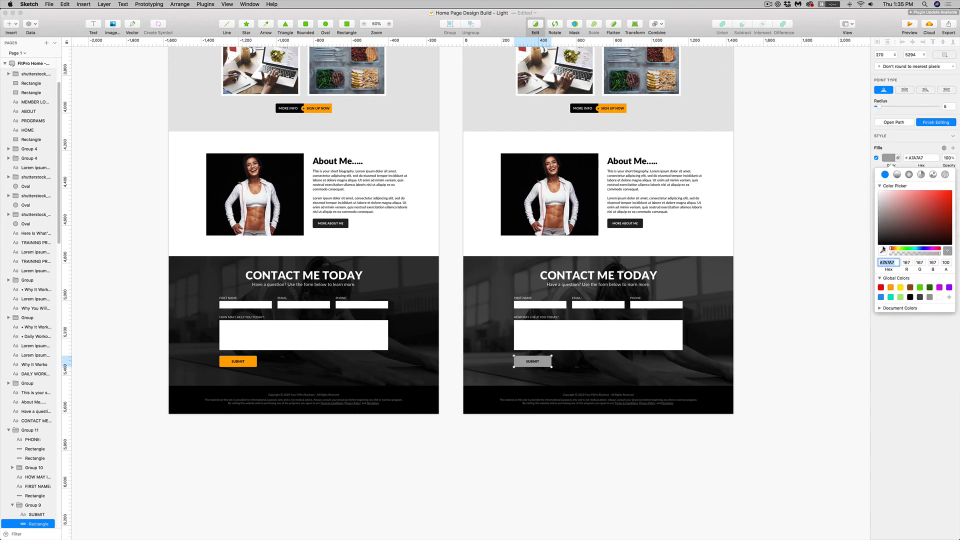
click(883, 249)
click(621, 105)
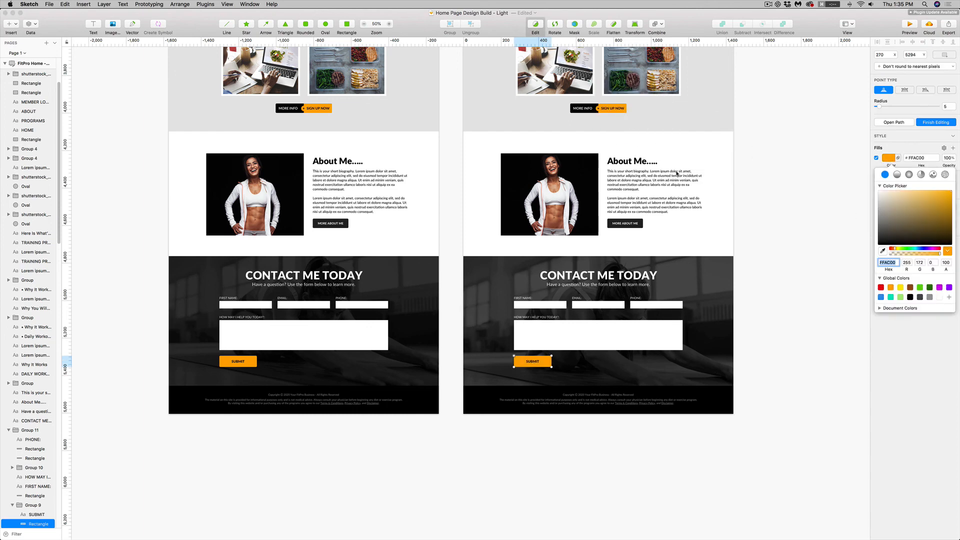
click(782, 279)
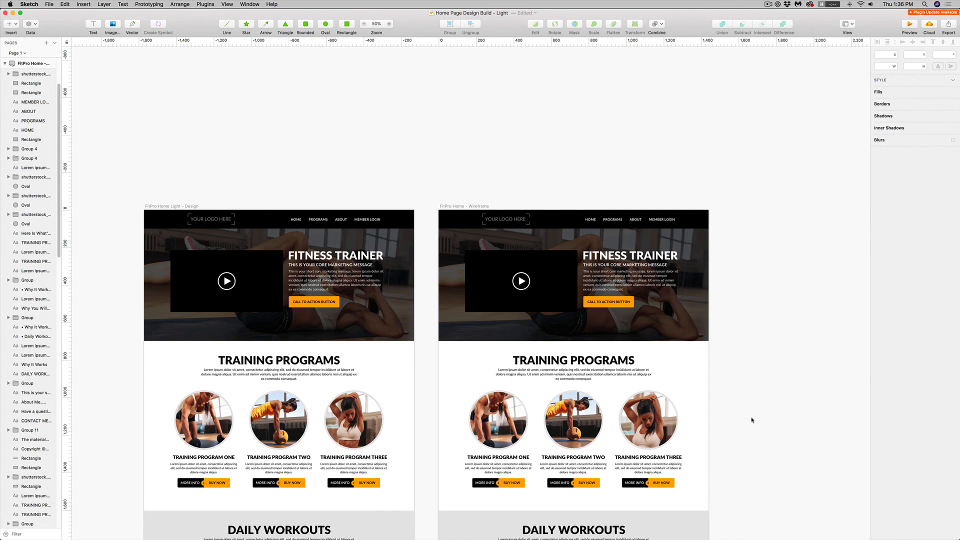
Review the completed home page against the light design, checking the photos and buttons in each section
scroll(750, 400, down, 10)
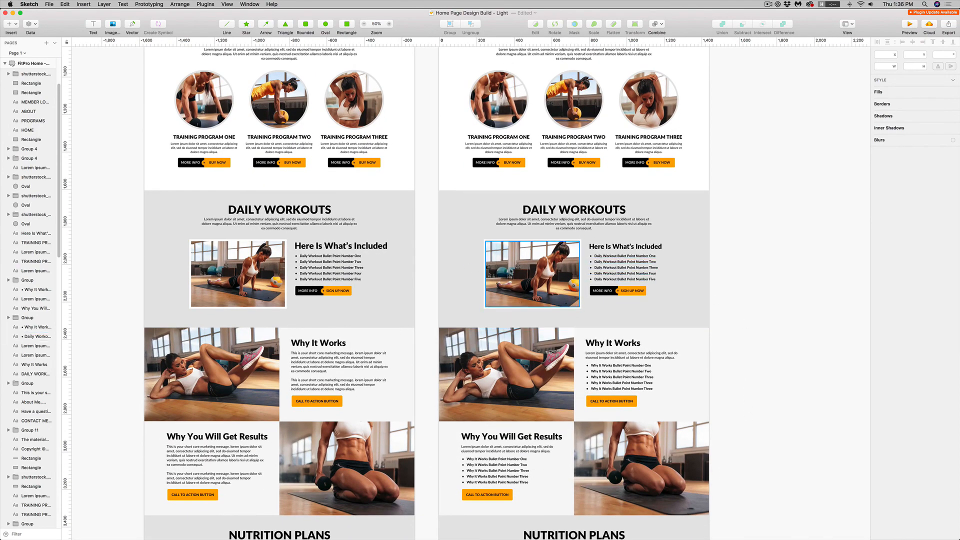
click(508, 245)
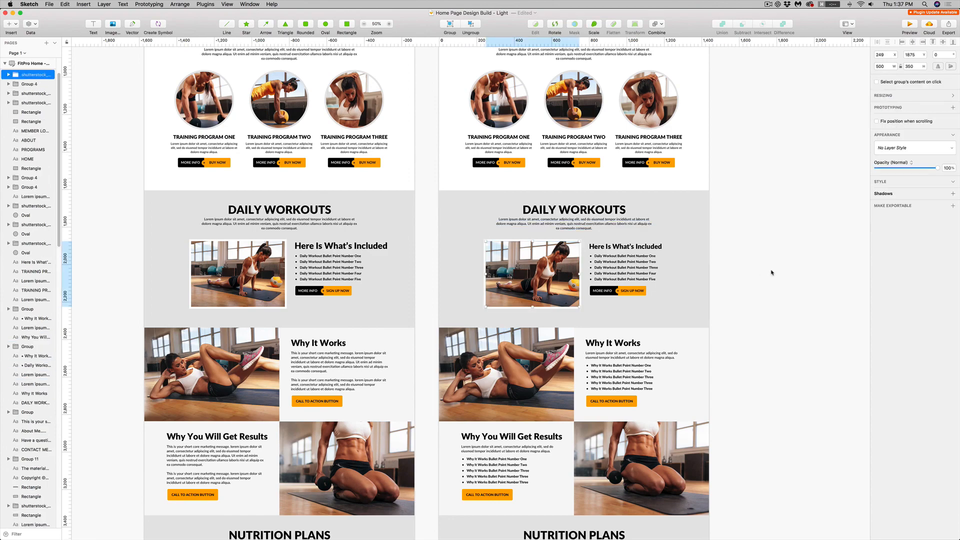
click(771, 273)
scroll(750, 285, down, 2)
scroll(750, 285, down, 10)
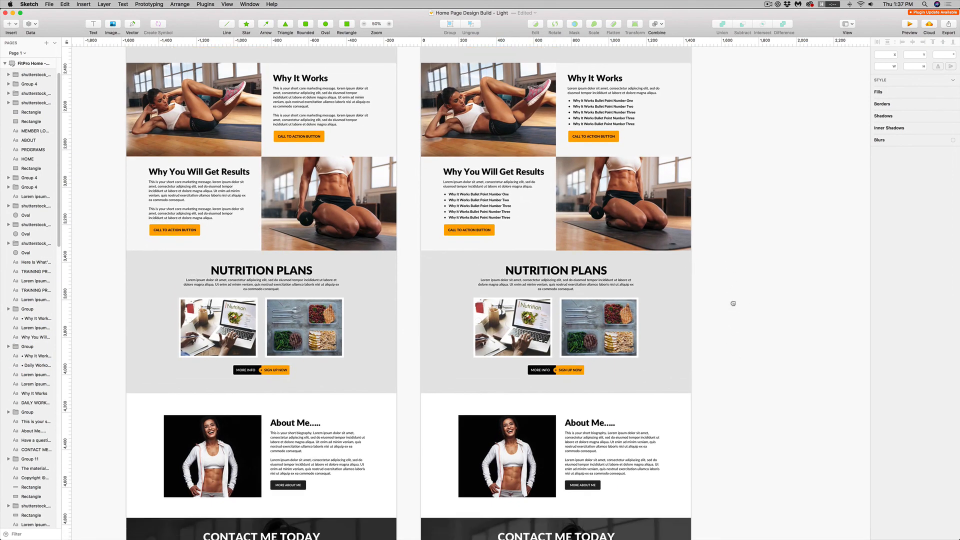
scroll(732, 242, up, 15)
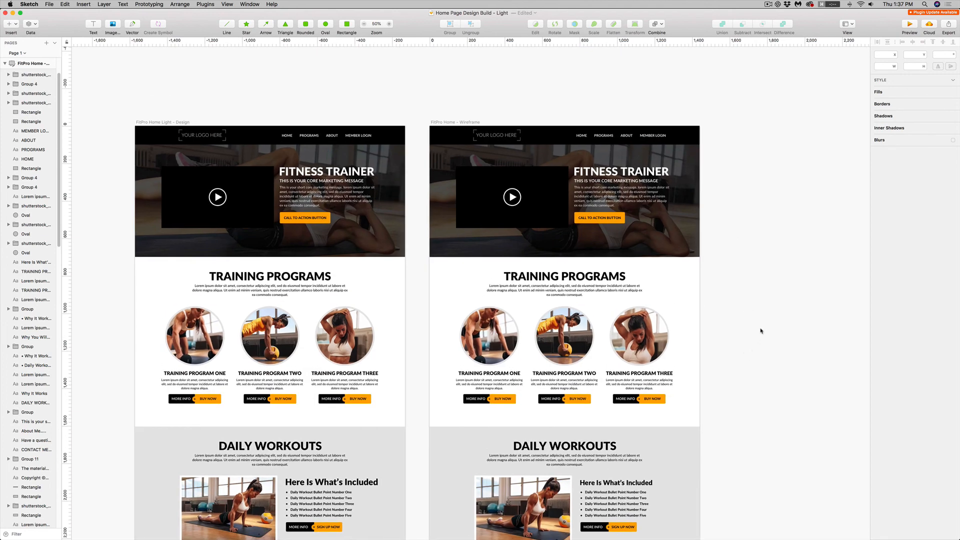
click(653, 314)
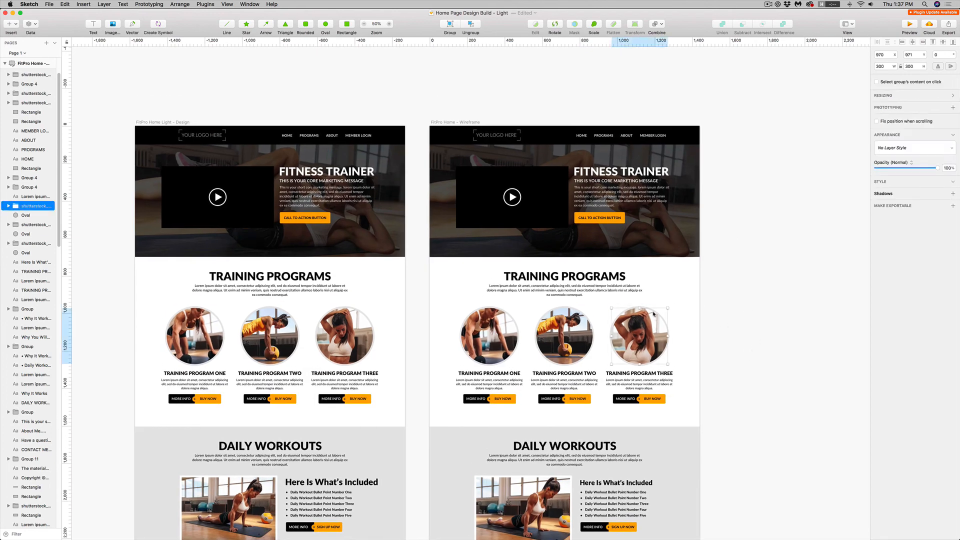
click(734, 310)
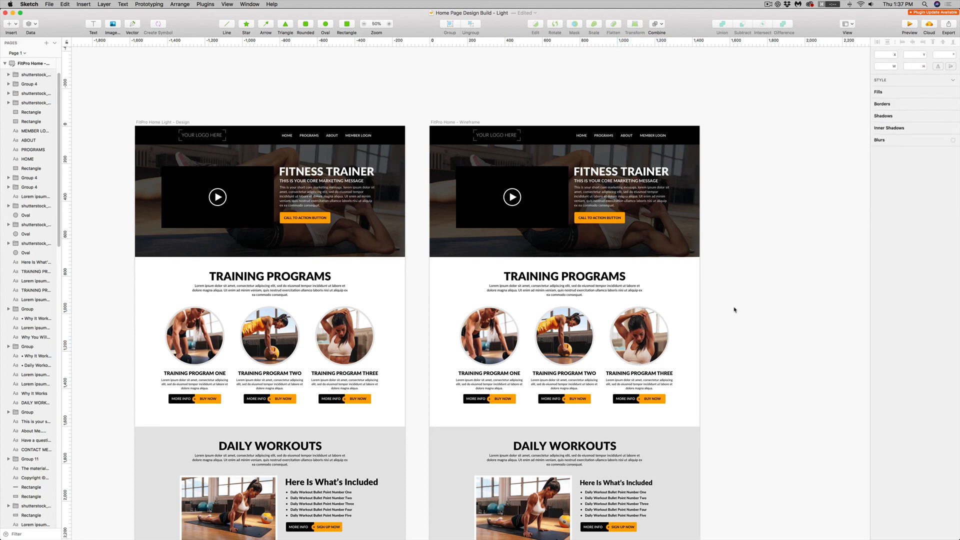